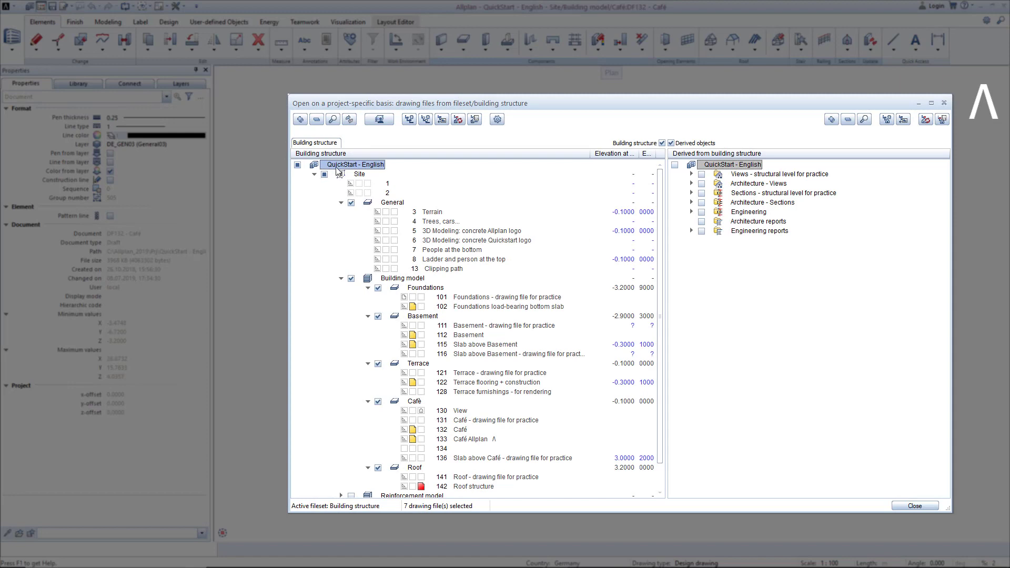
Load the favorite "Lesson 10 - 1 start.xml" into the QuickStart - English building structure and close the drawing file selection
right_click(338, 170)
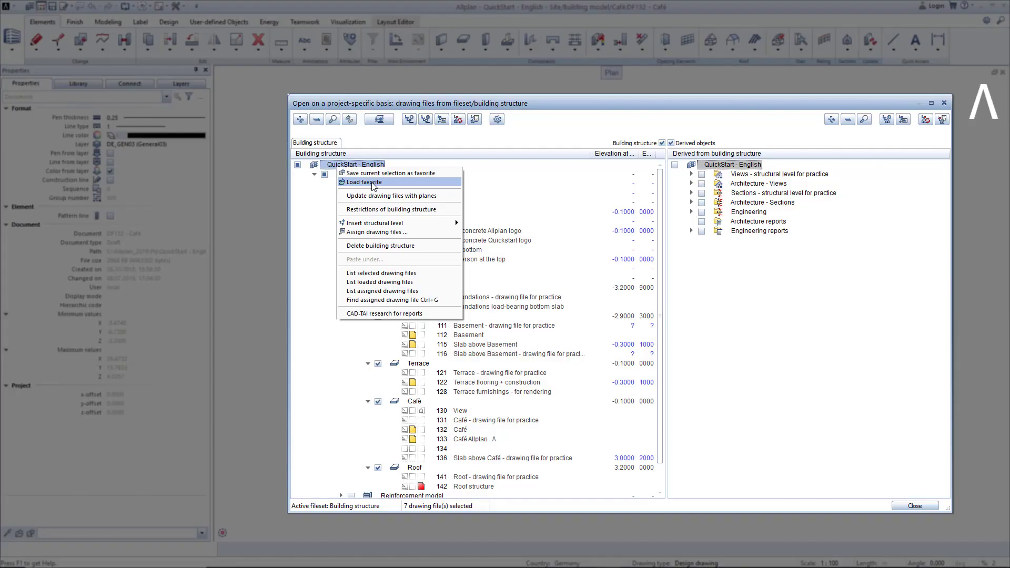
left_click(373, 182)
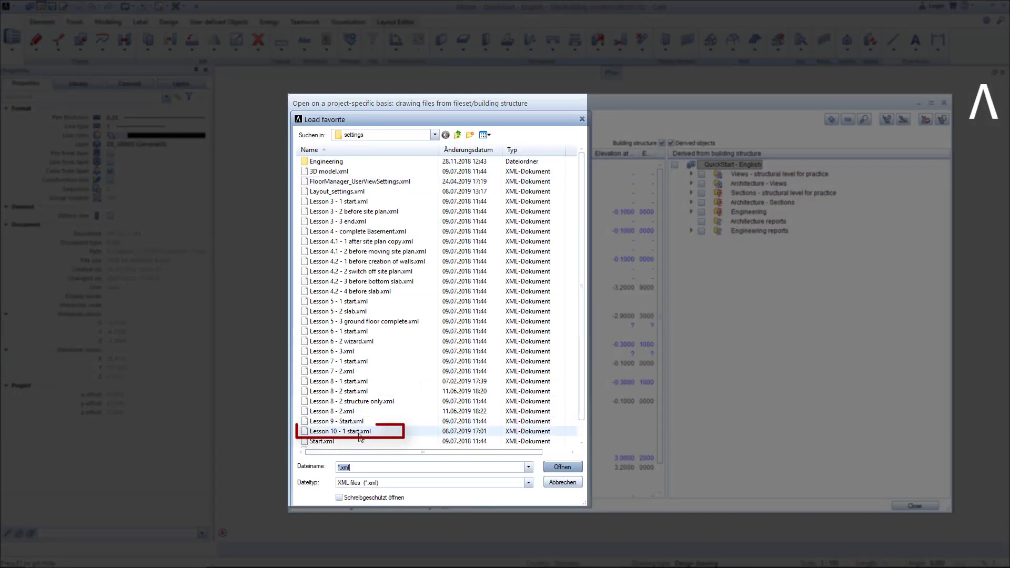
double_click(359, 431)
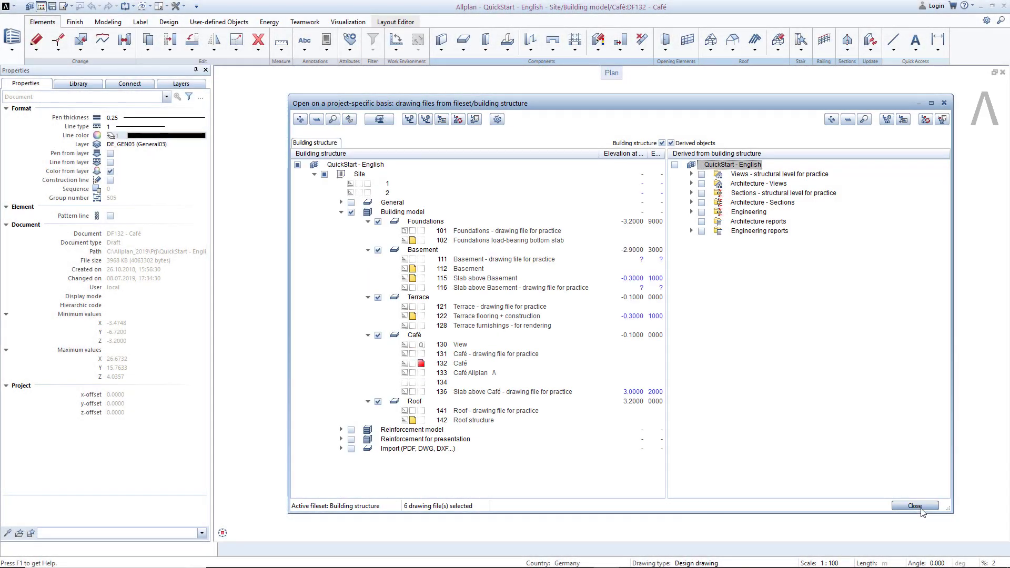
left_click(915, 506)
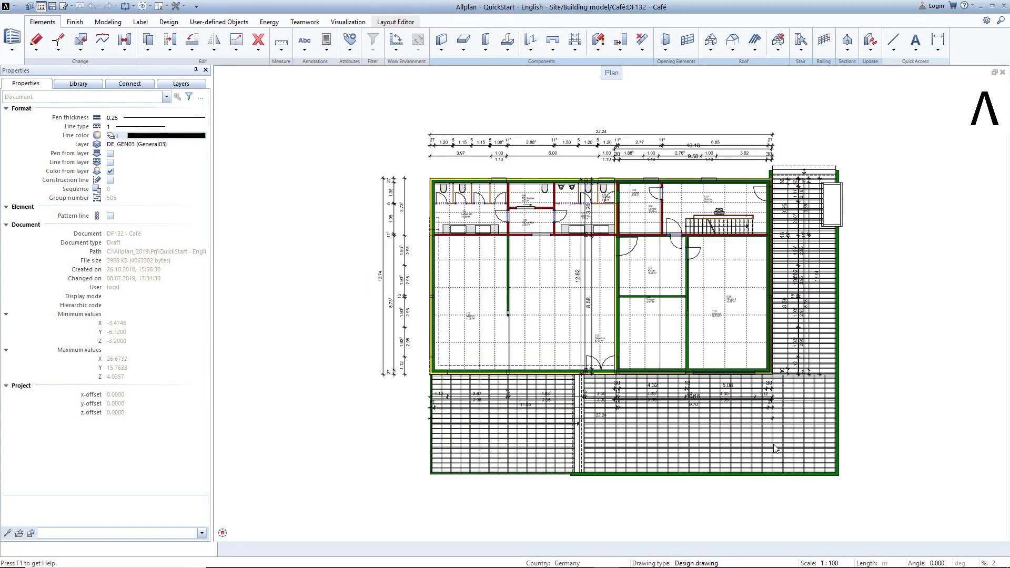
Show a central perspective view beside the floor plan and orbit the café model to a flatter, more frontal angle
key("F4")
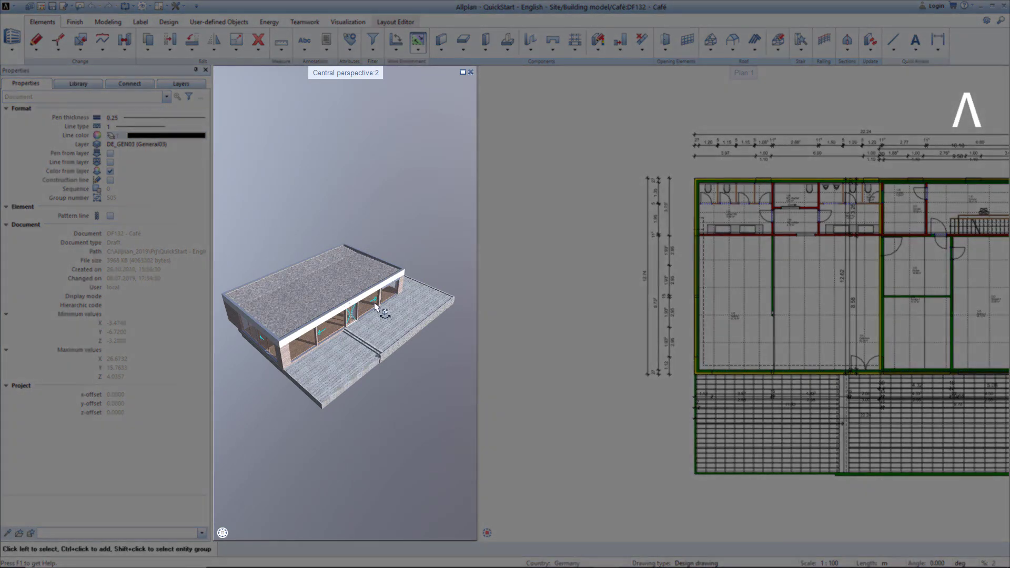
left_click_drag(377, 307, 386, 397)
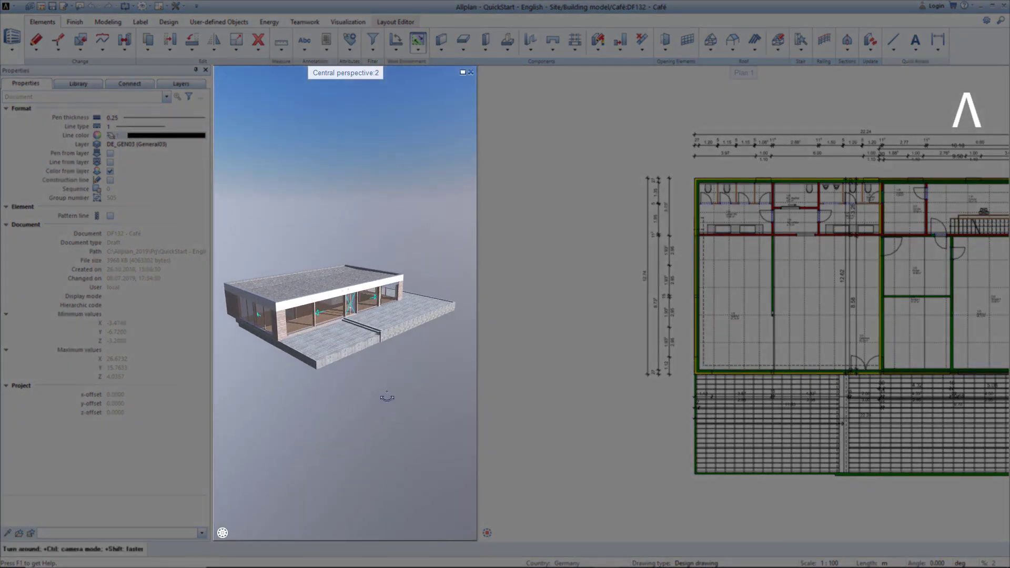
left_click_drag(309, 358, 375, 311)
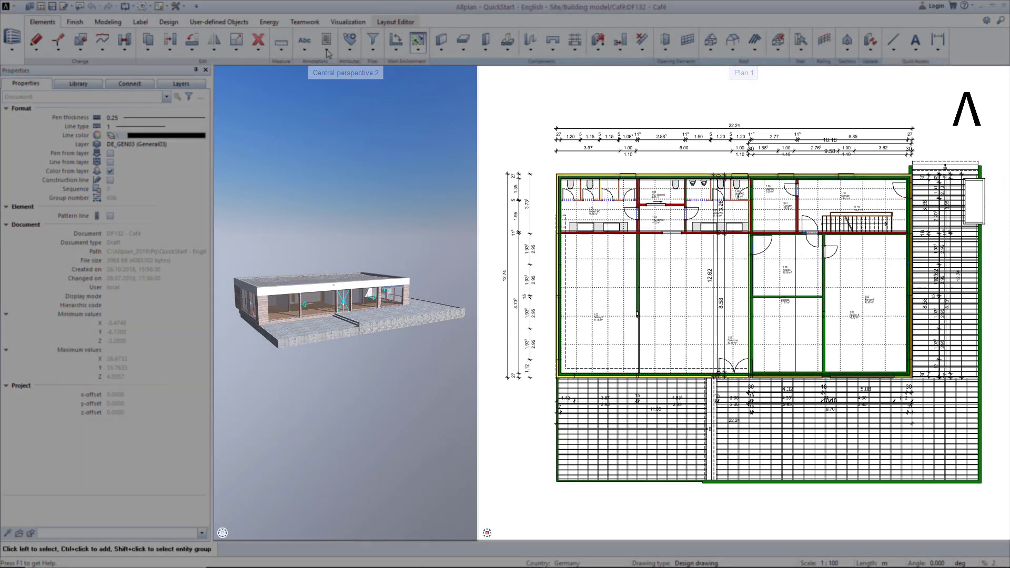
Generate the Walls.rdlc report from the default Unfinished structure folder for all elements in the active documents
left_click(327, 50)
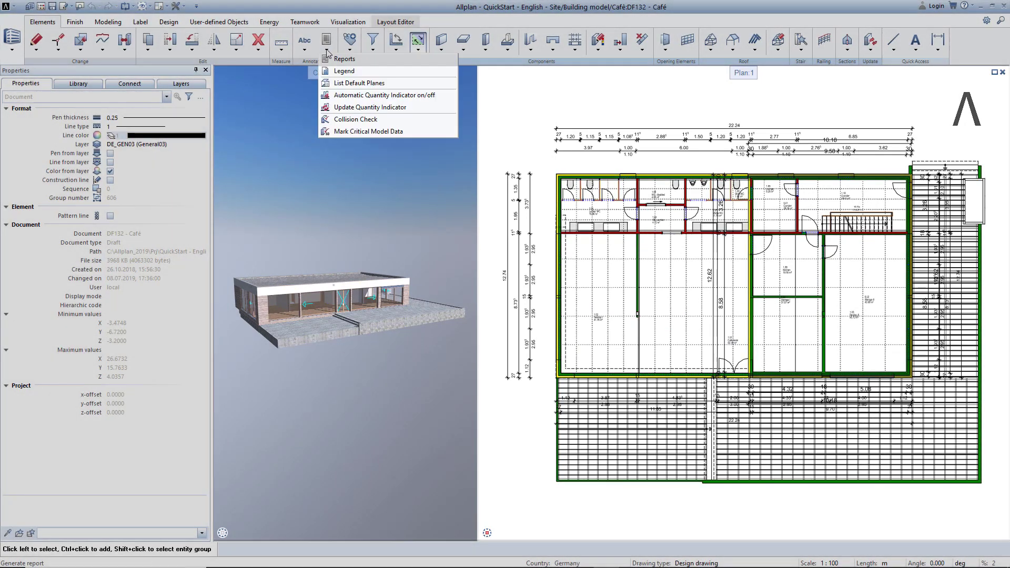
left_click(335, 59)
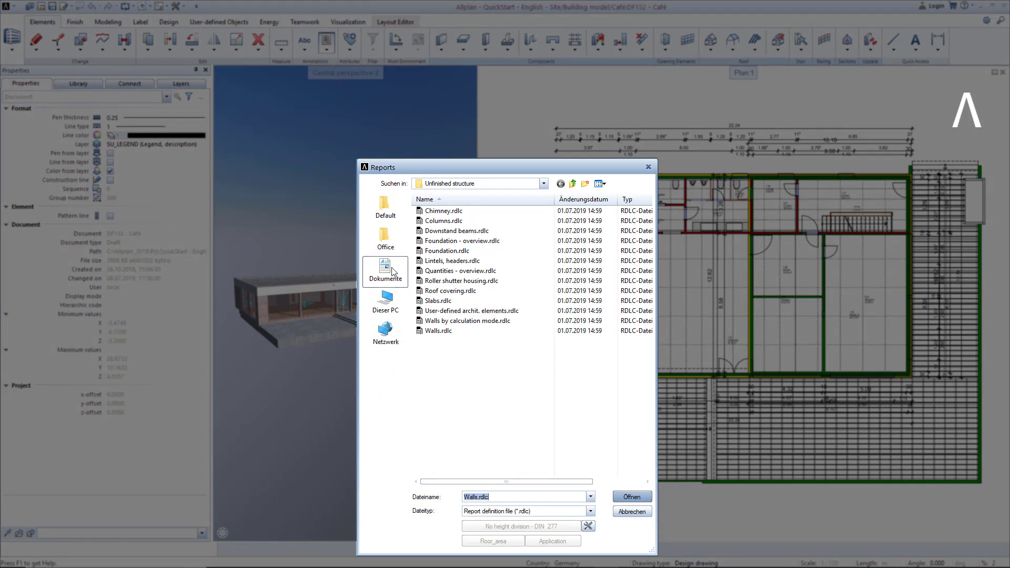
left_click(383, 206)
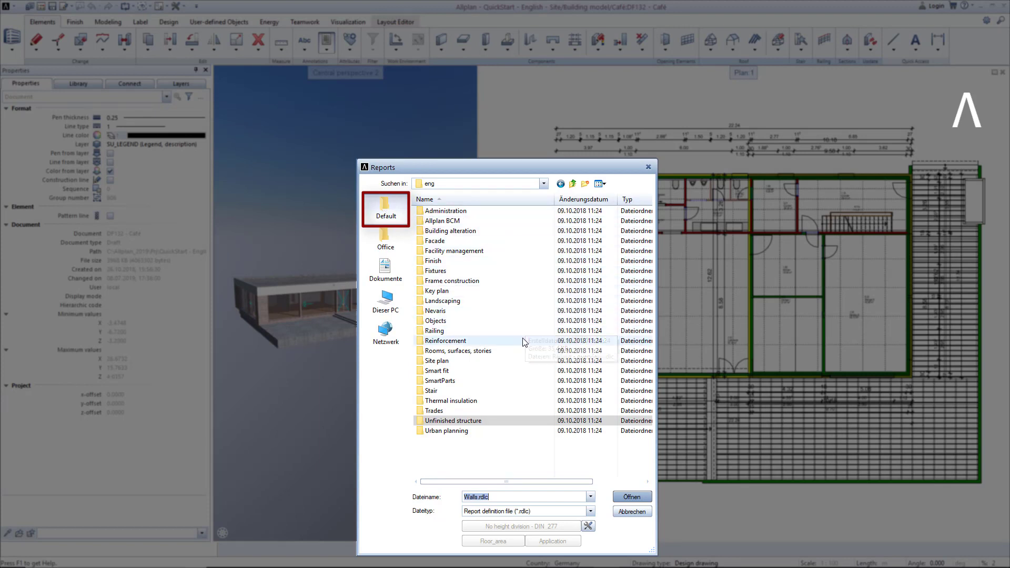
left_click(467, 421)
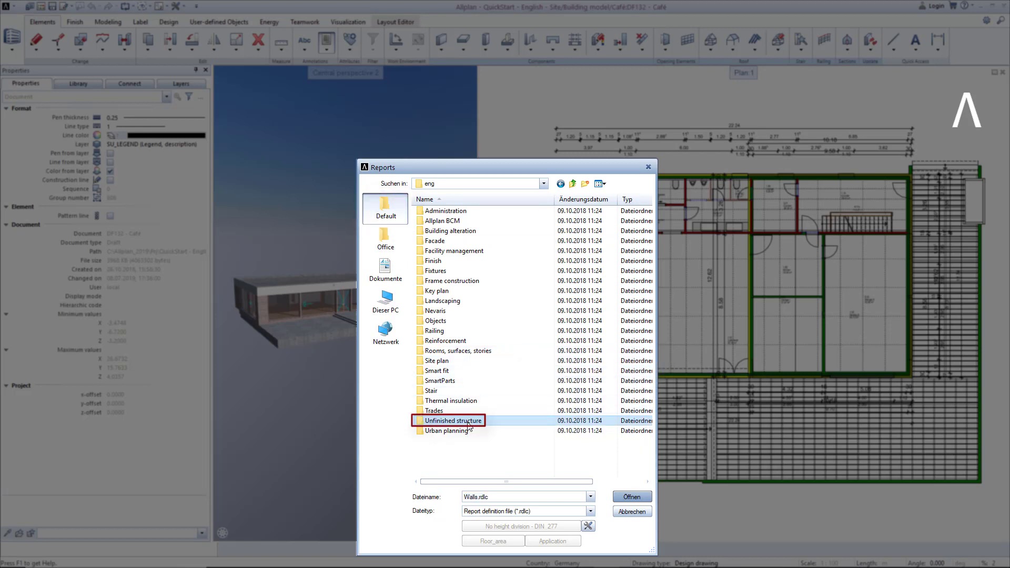
double_click(467, 422)
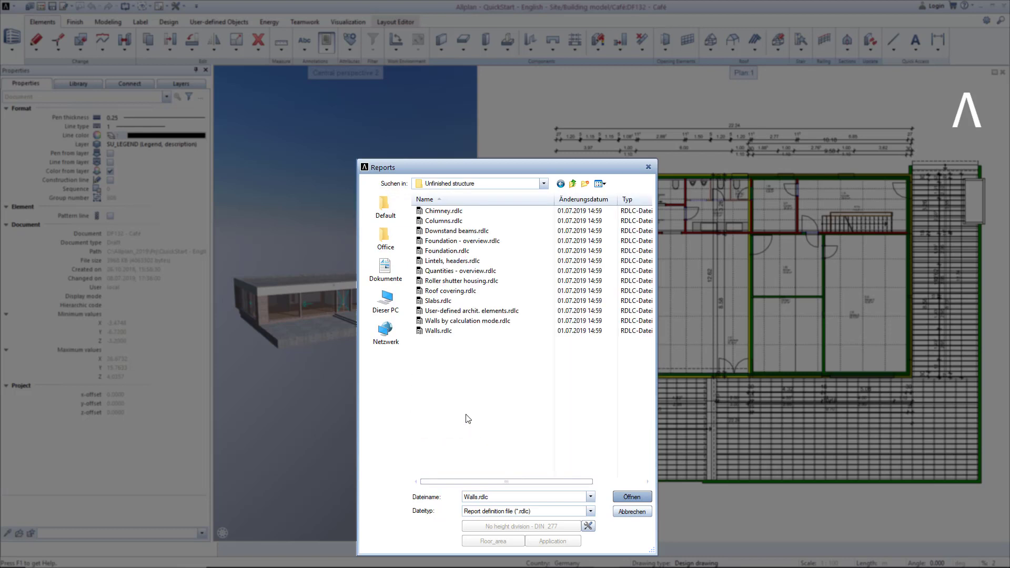
double_click(439, 331)
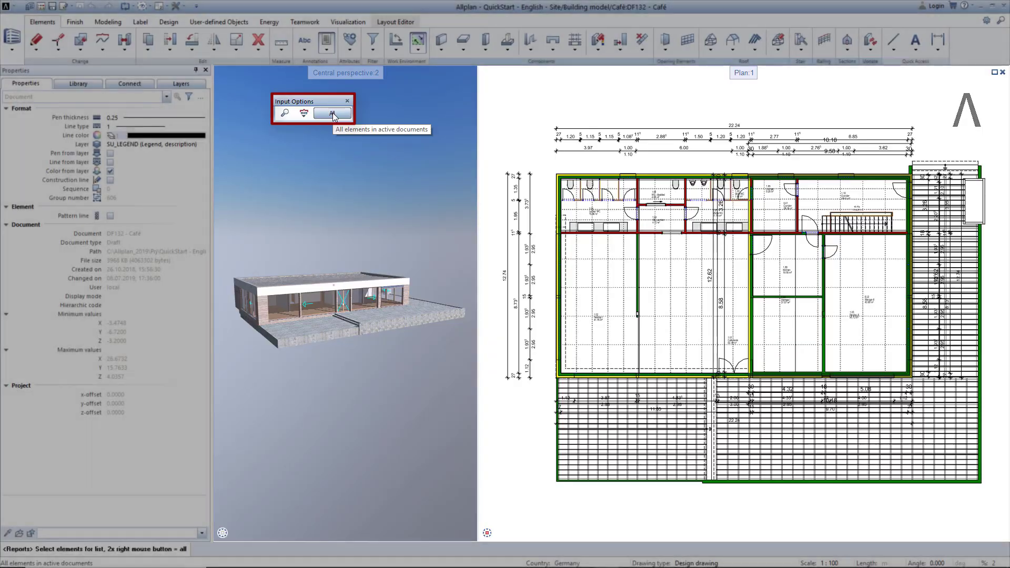
left_click(332, 114)
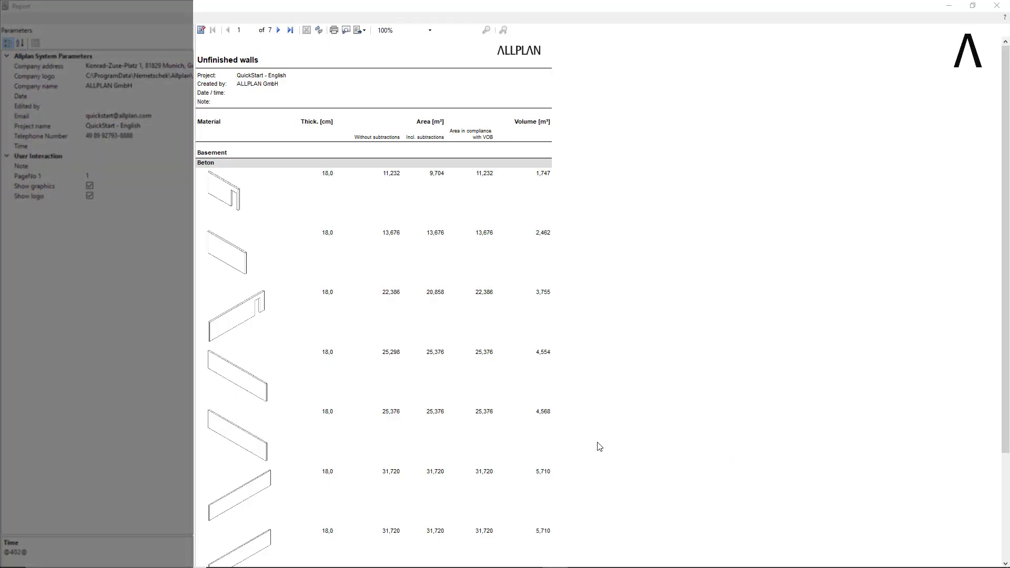
Look through the pages of the unfinished walls report and return to its first page
scroll(268, 224, "down", 15)
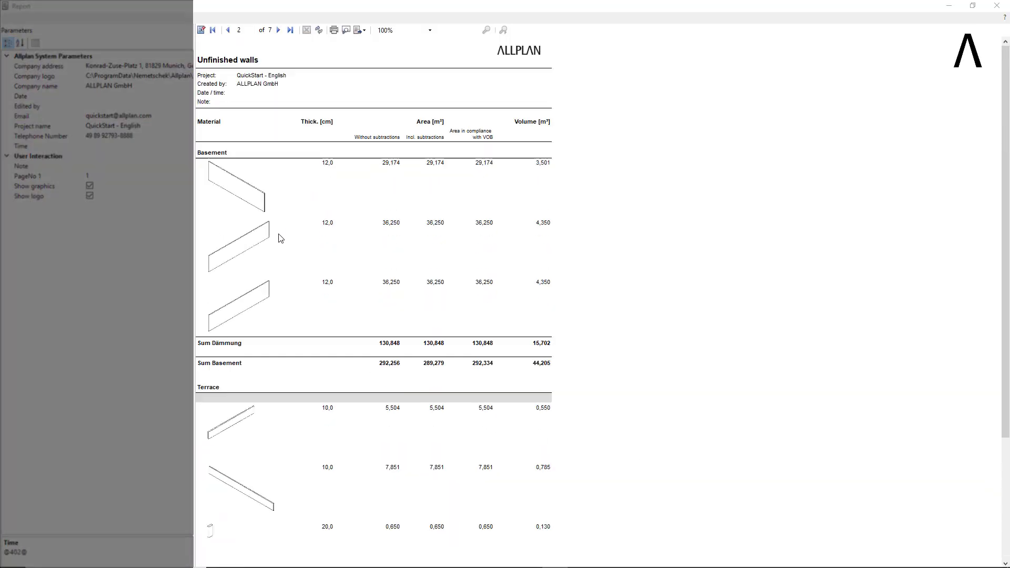
scroll(282, 243, "down", 15)
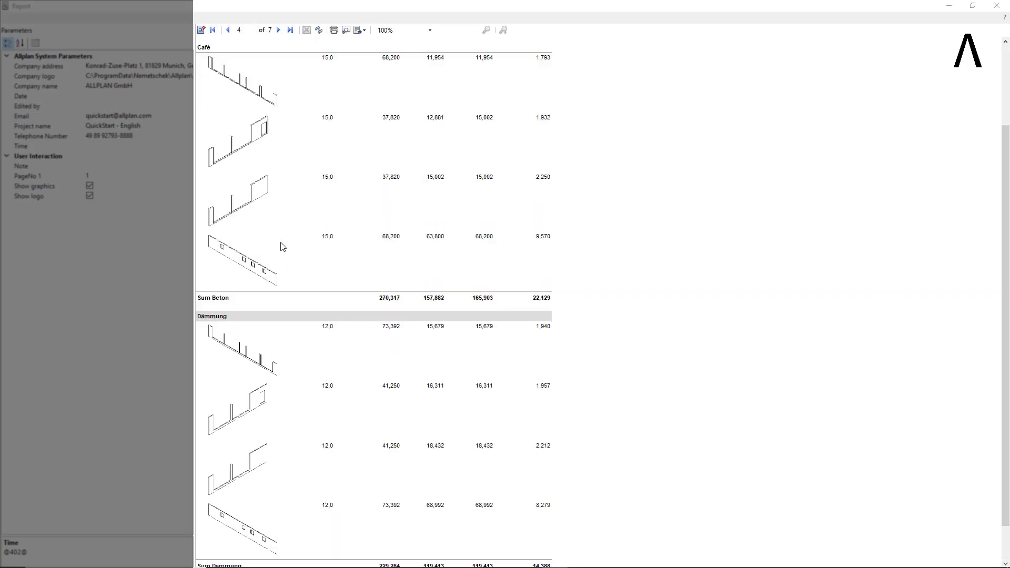
scroll(282, 246, "down", 2)
scroll(282, 246, "up", 10)
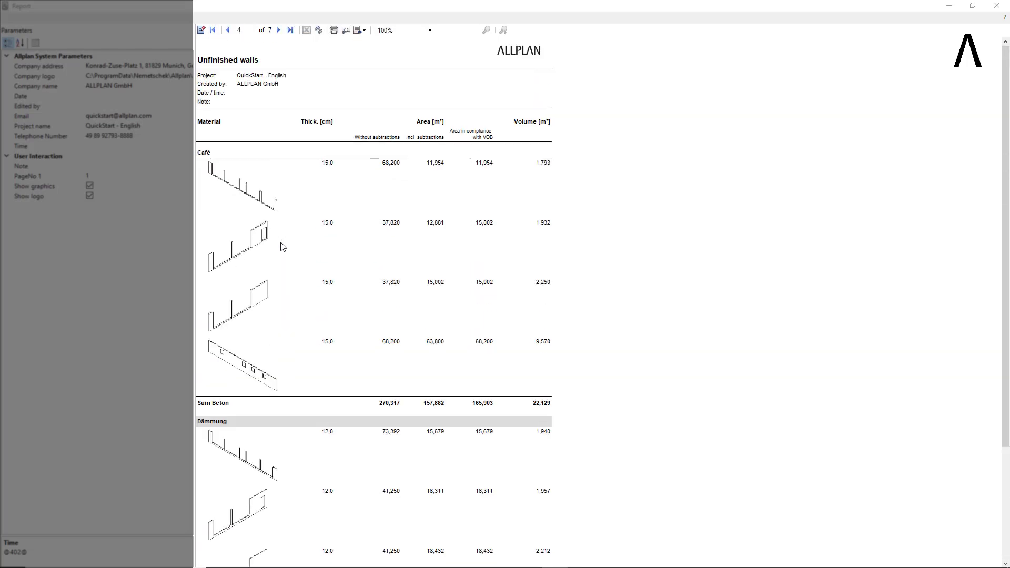
scroll(281, 246, "up", 15)
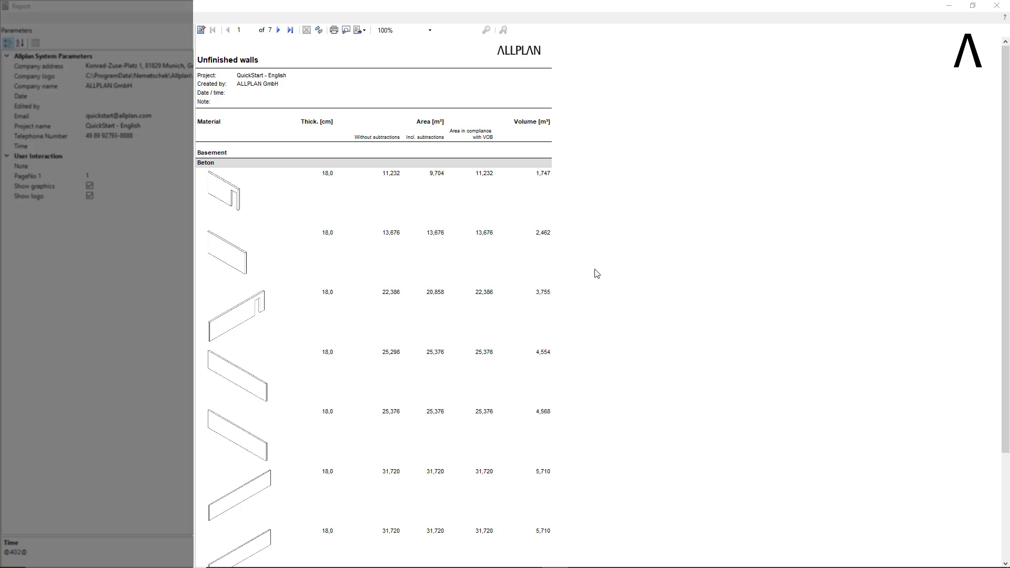
Switch the report to print layout and examine the wall entries and basement sums at a larger zoom
left_click(346, 31)
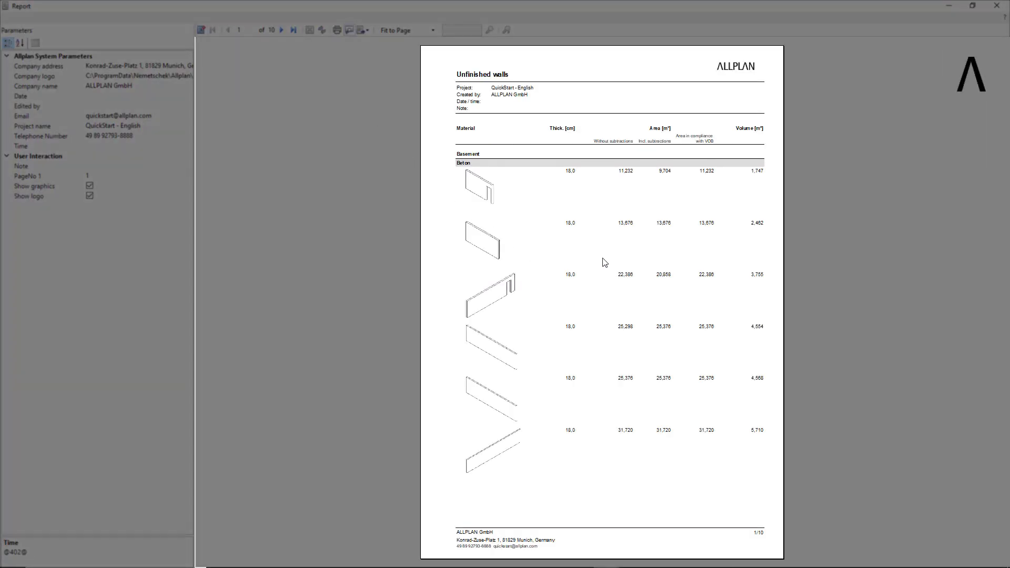
scroll(605, 262, "up", 3, "ctrl")
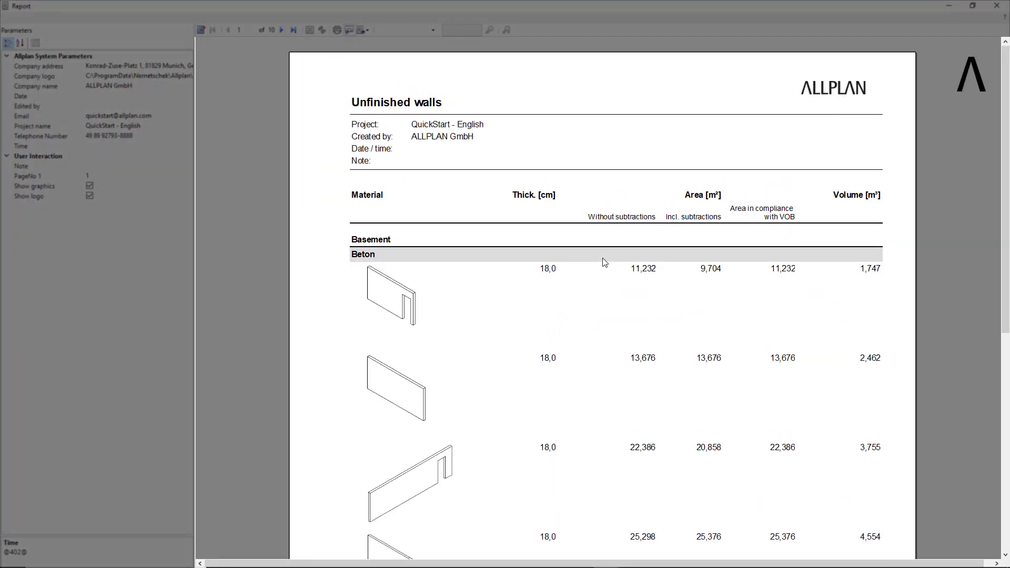
scroll(605, 263, "up", 3, "ctrl")
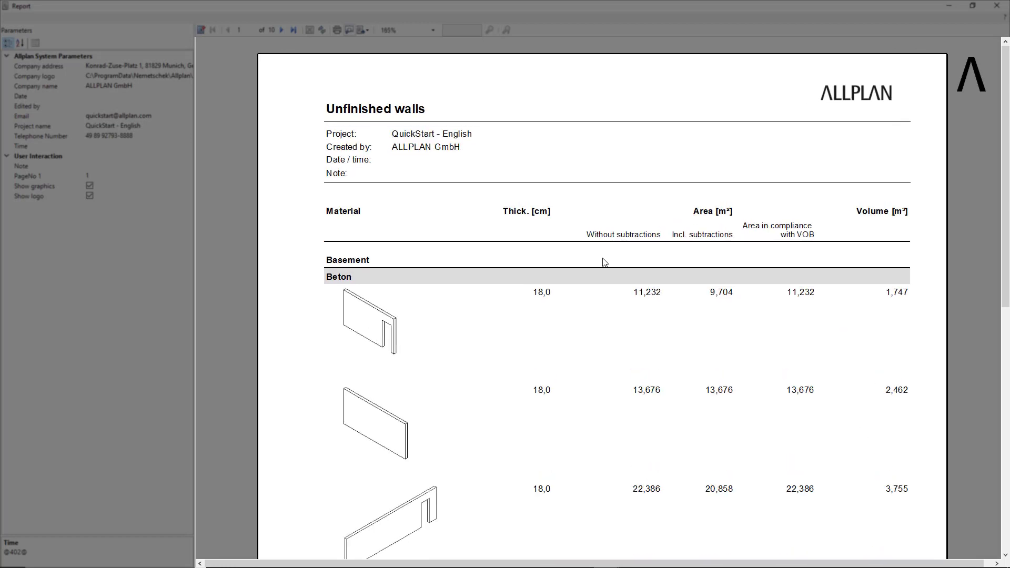
scroll(604, 263, "up", 2, "ctrl")
scroll(605, 263, "down", 5)
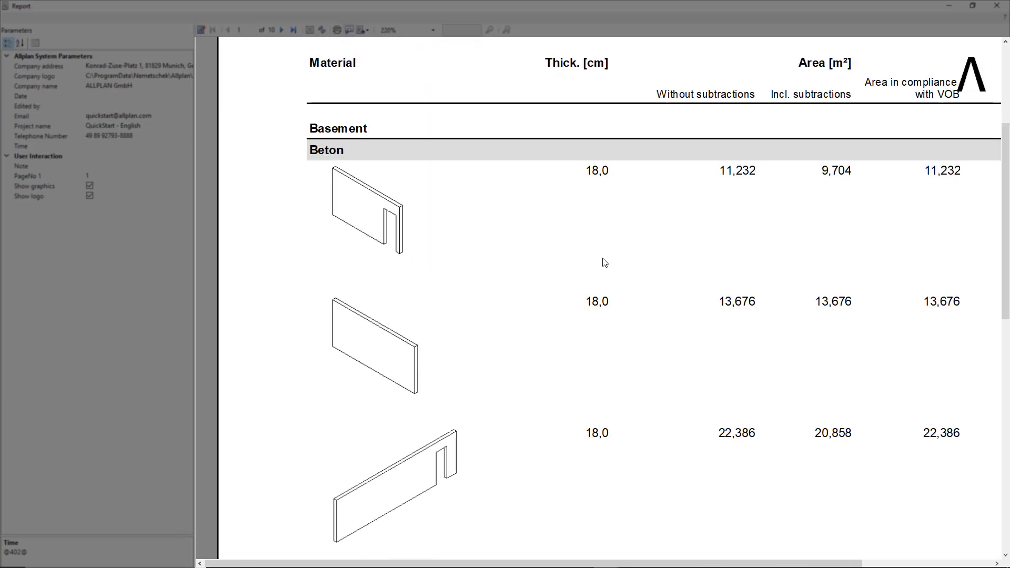
scroll(605, 263, "down", 2, "ctrl")
scroll(604, 263, "down", 5)
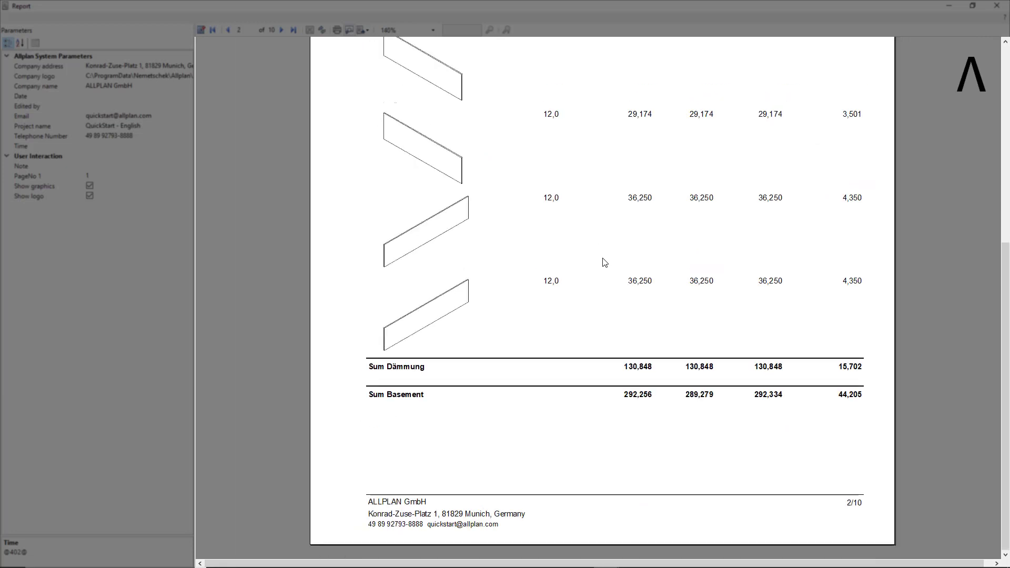
scroll(605, 262, "up", 5)
scroll(604, 262, "up", 8)
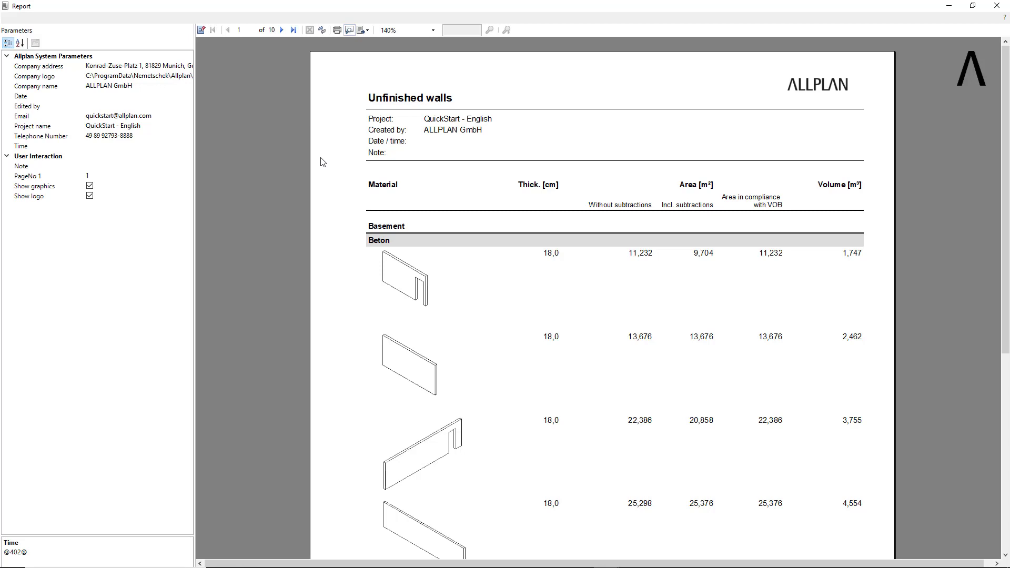
Open the report template for editing and change the page header's heading to "Quantity calculation walls"
left_click(201, 30)
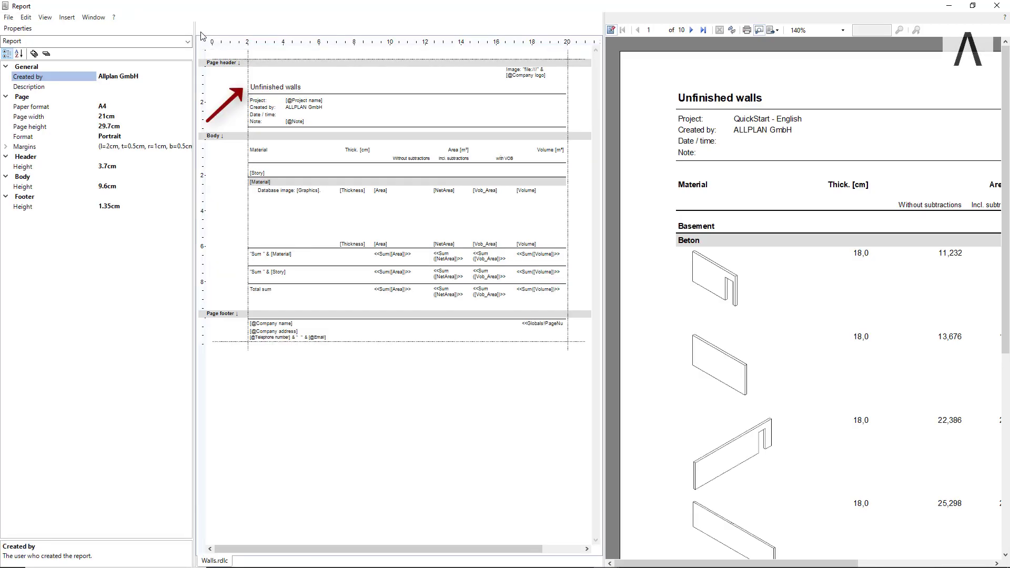
left_click(278, 88)
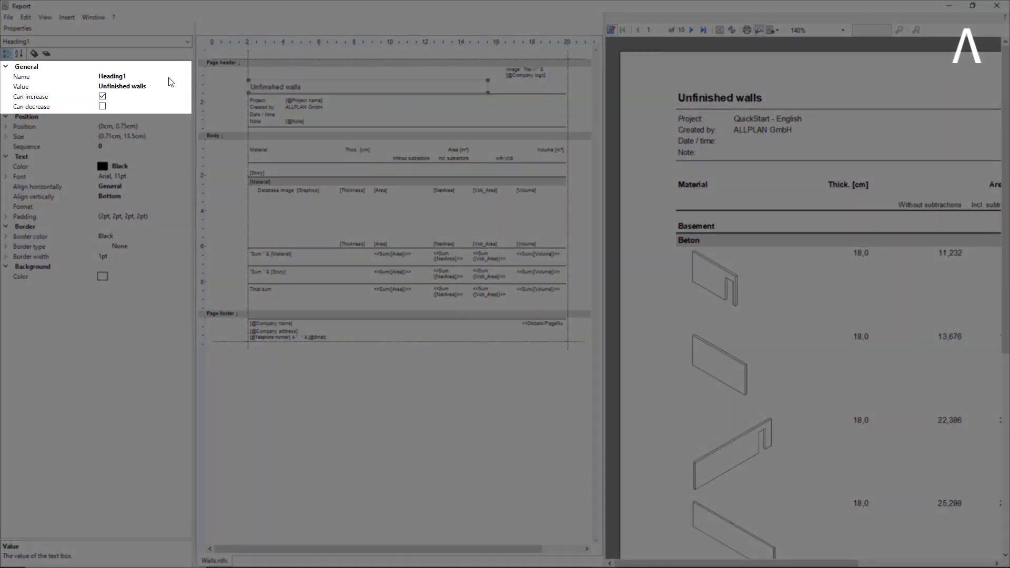
left_click(130, 87)
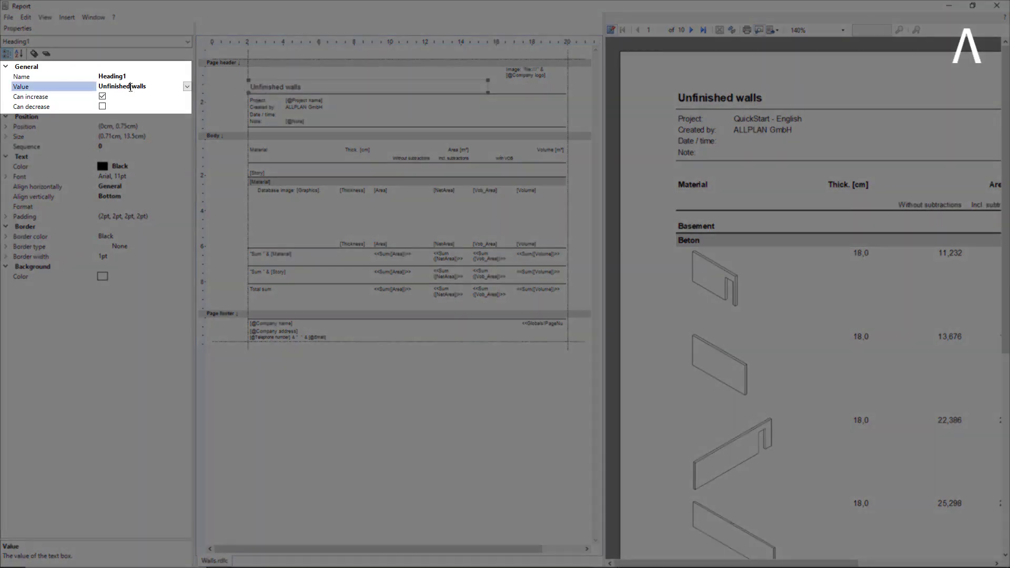
left_click_drag(149, 88, 92, 86)
type("Quantity calculation walls")
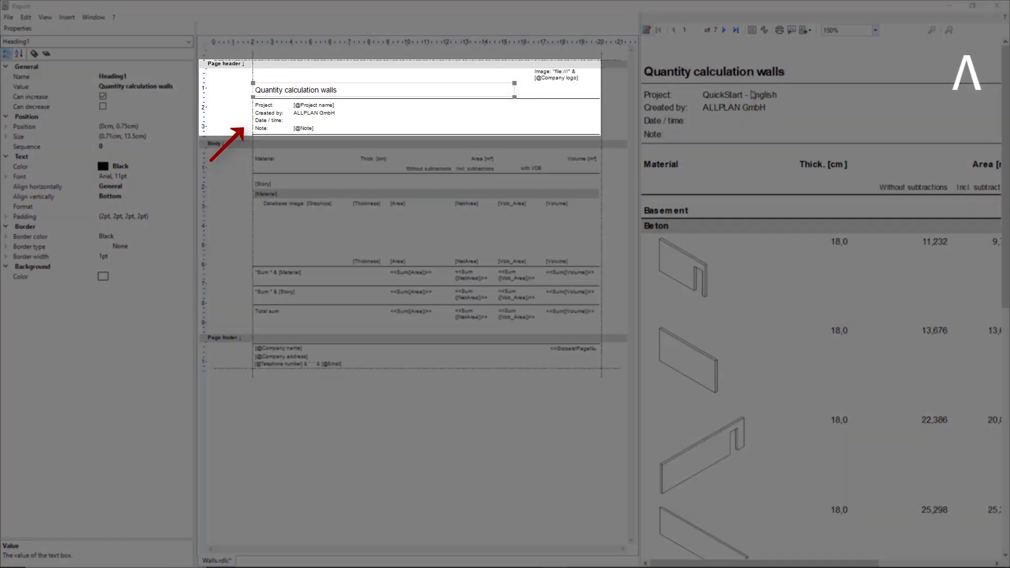
left_click(294, 129)
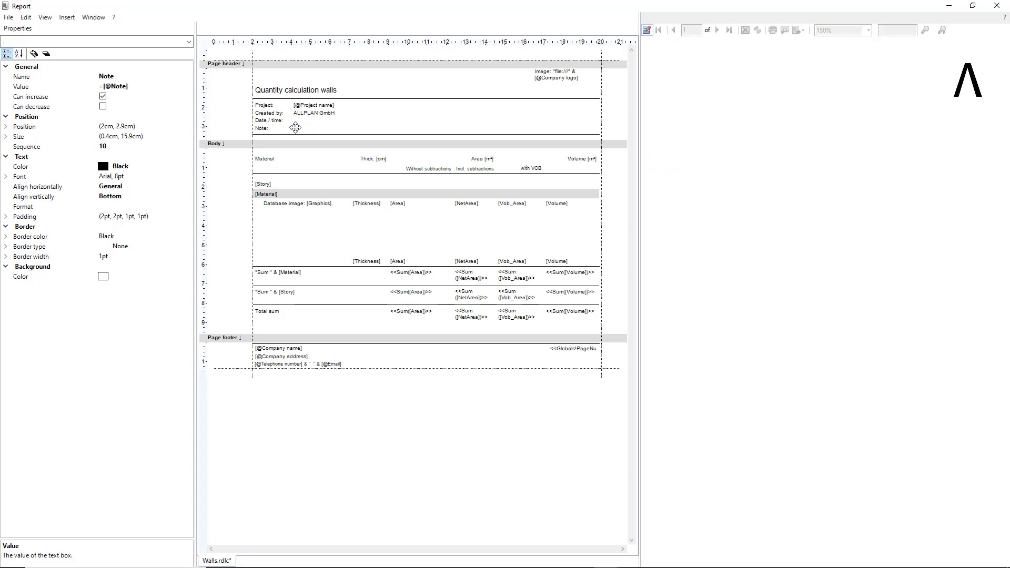
left_click(299, 131)
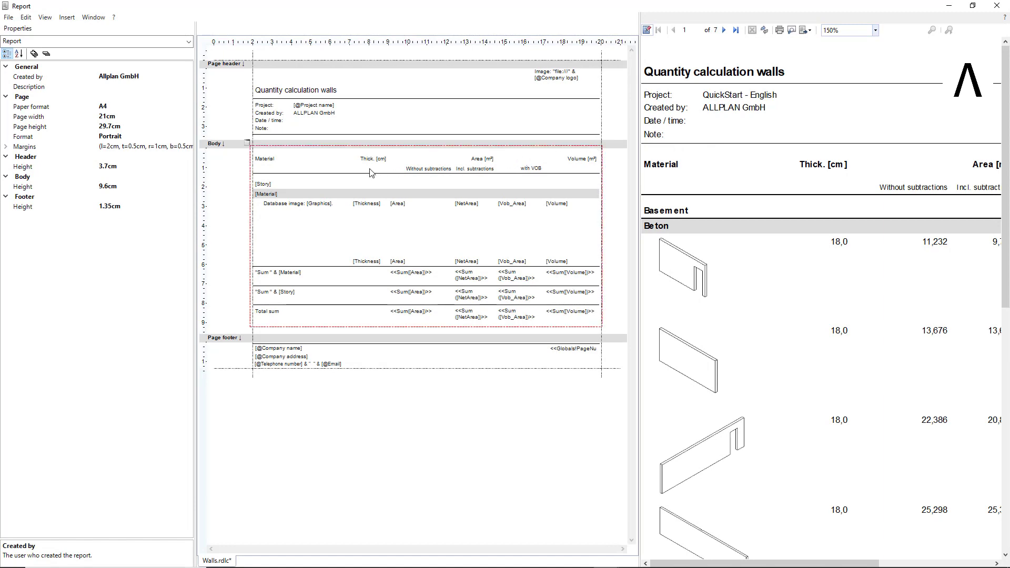
left_click(271, 130)
key("Delete")
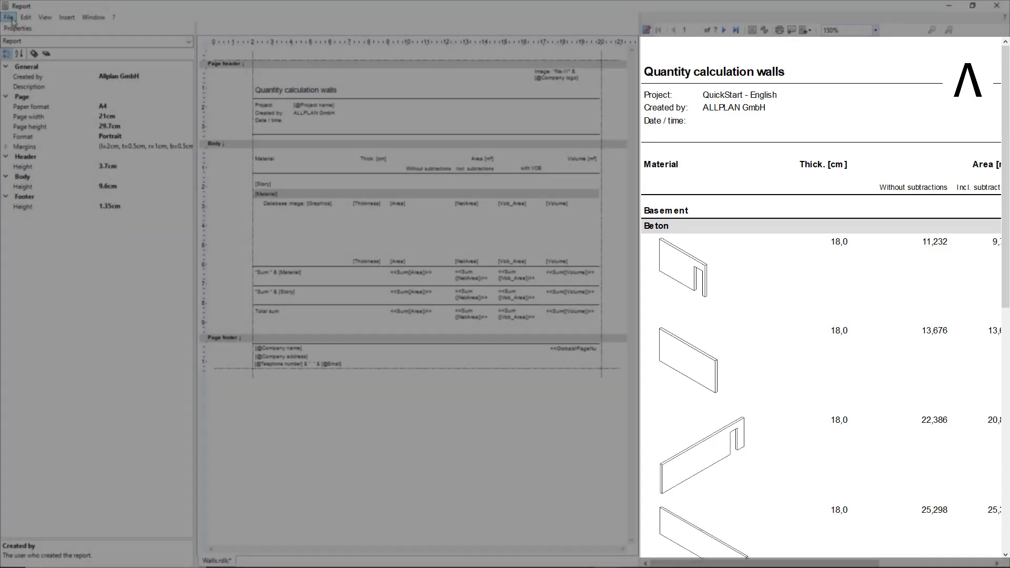
Save the edited report template as Walls.rdlc in the Office eng folder and close the report window
left_click(10, 19)
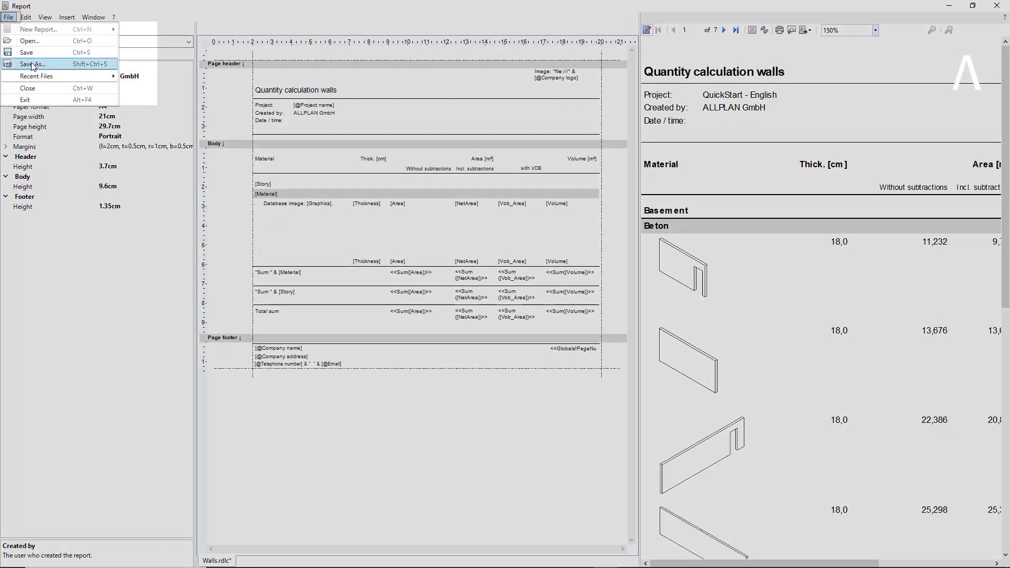
left_click(32, 64)
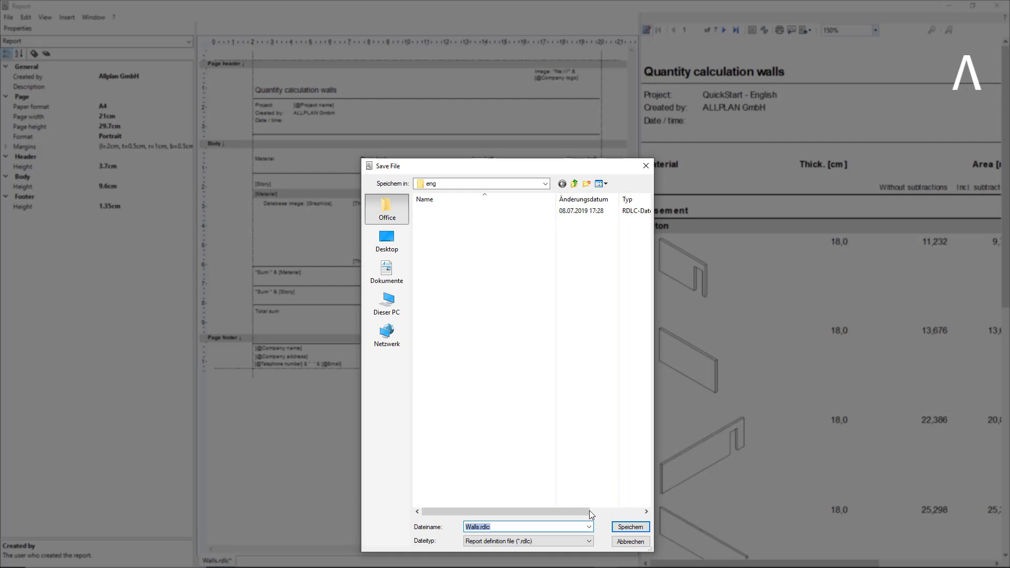
left_click(629, 527)
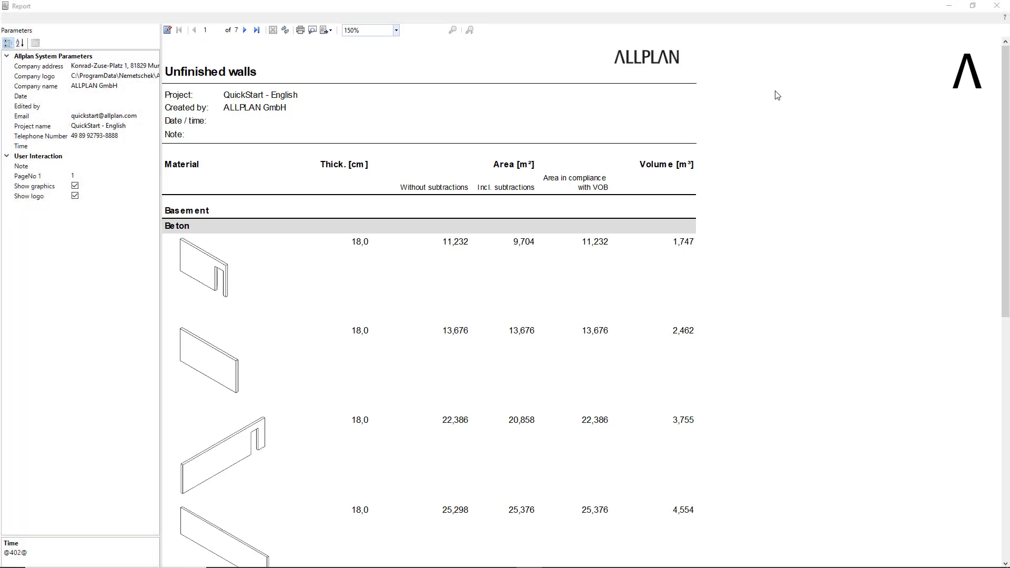
left_click(996, 8)
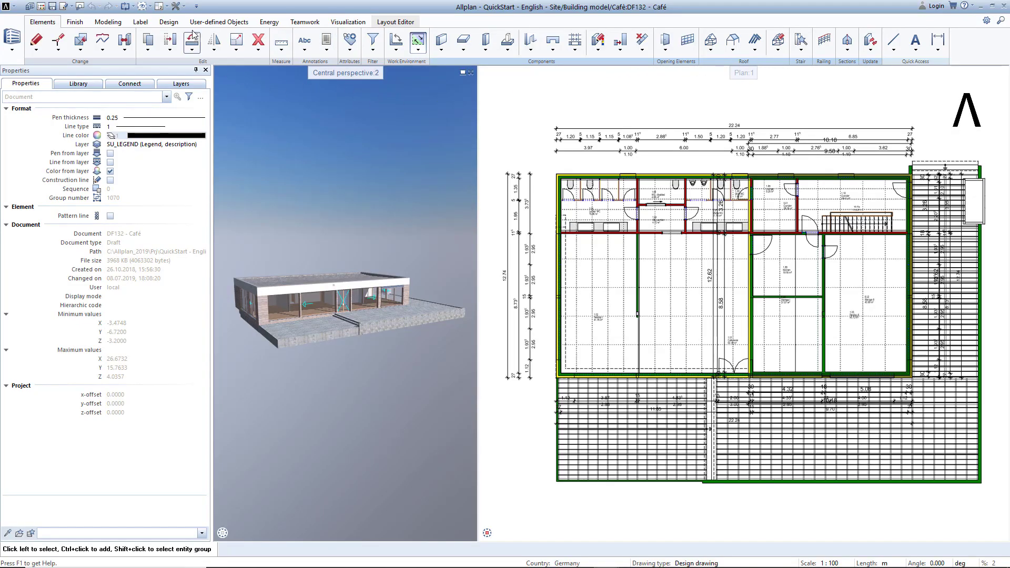
Open the Office Name and Address defaults and accept the existing office name, address and contact entries
left_click(184, 7)
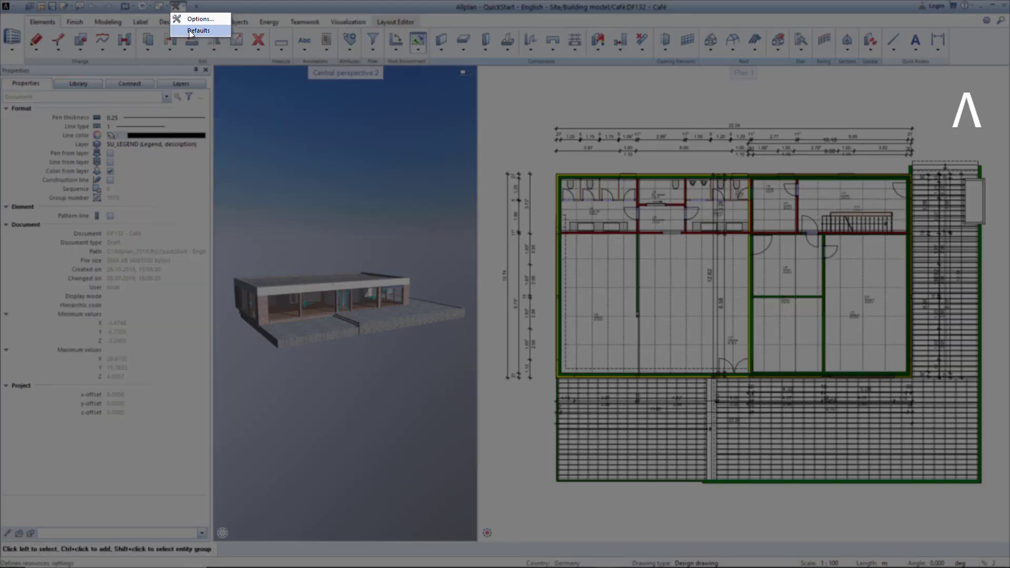
left_click(191, 32)
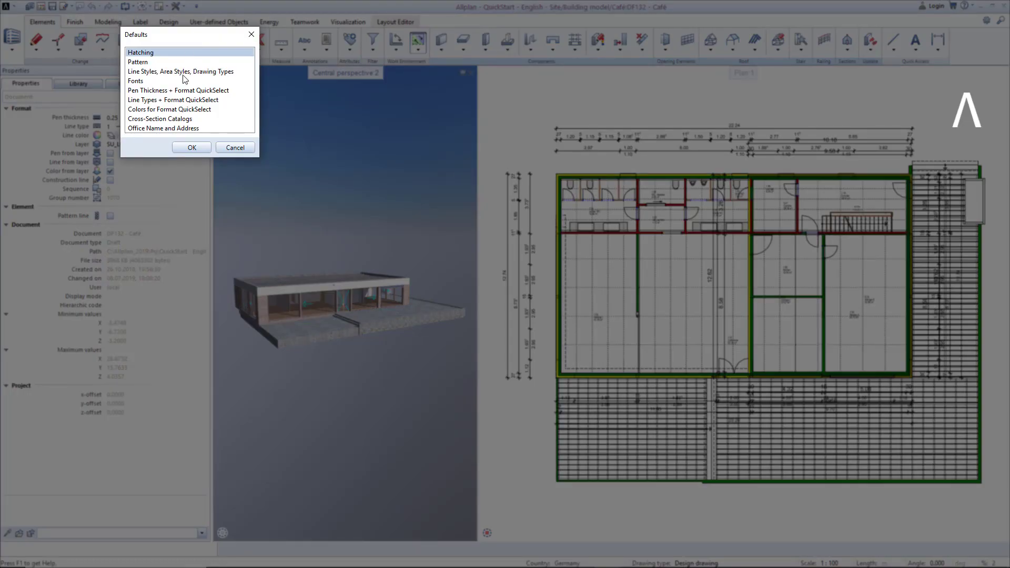
double_click(175, 129)
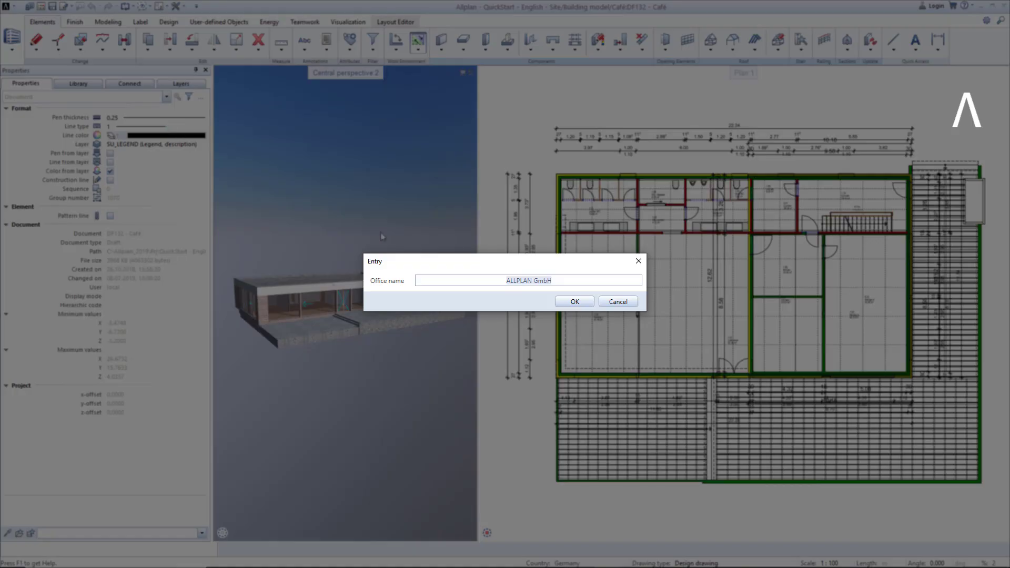
left_click(574, 301)
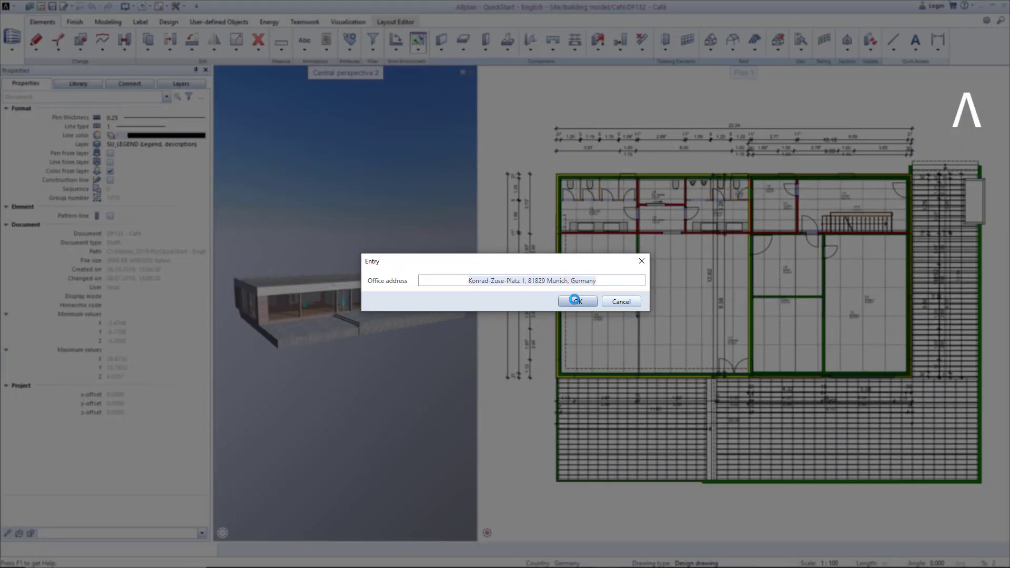
left_click(576, 300)
left_click(570, 301)
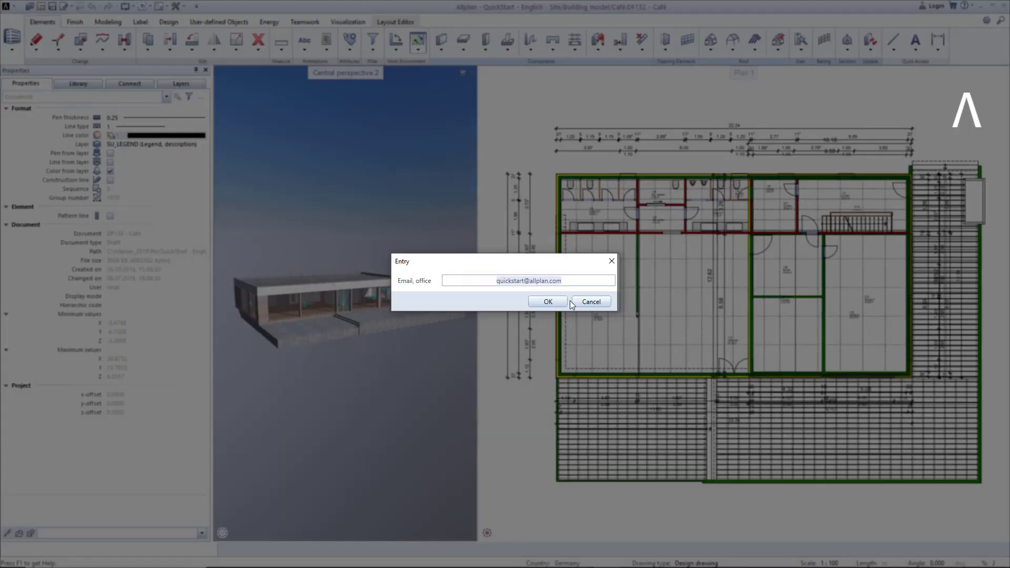
left_click(547, 301)
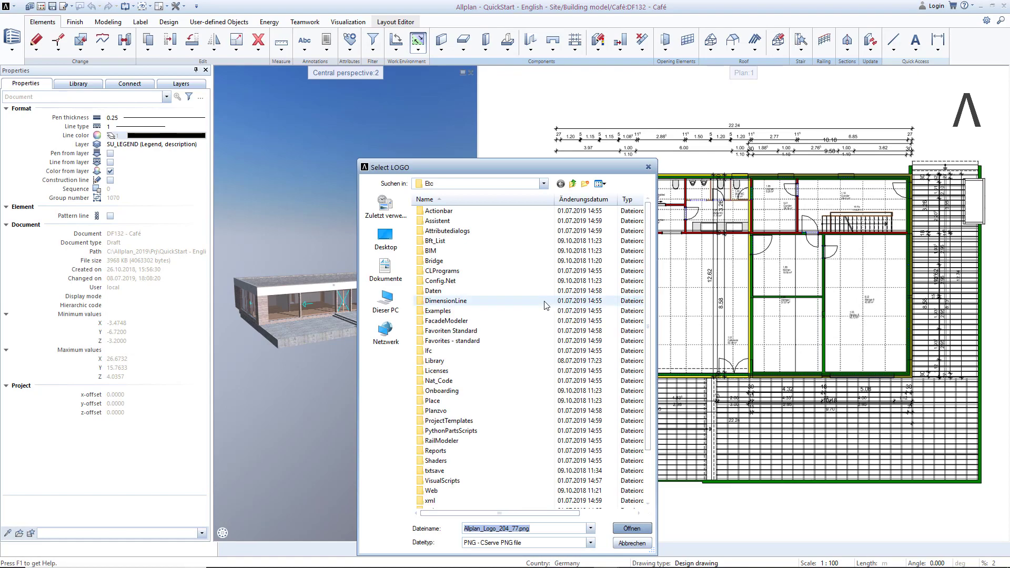
Choose AllplanPrecast_Logo_204_77.png from the Etc folder as the office logo
scroll(514, 347, "down", 2)
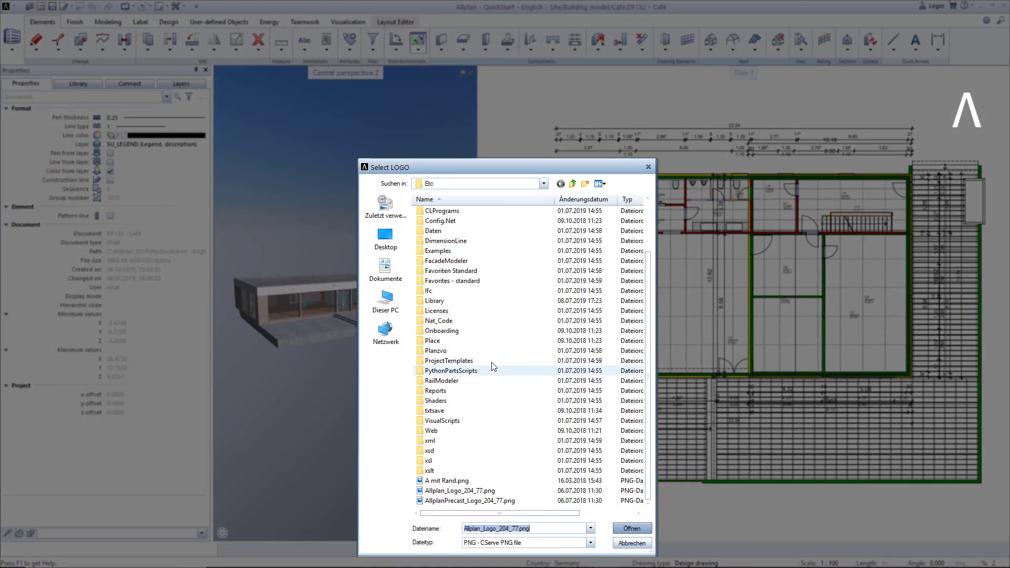
left_click(462, 500)
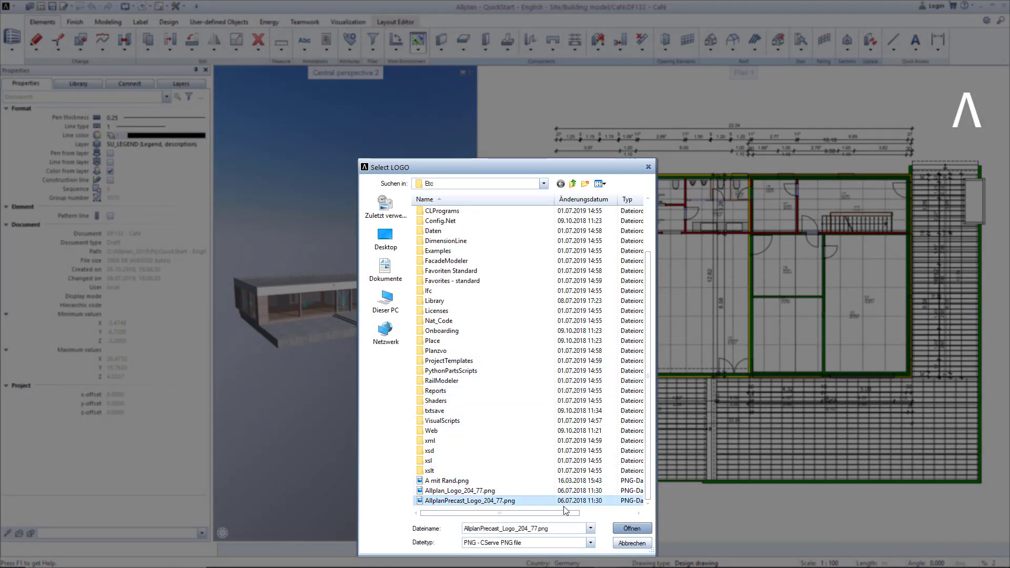
left_click(631, 529)
Generate a report of all elements with the Walls.rdlc template from the Unfinished structure folder
left_click(326, 42)
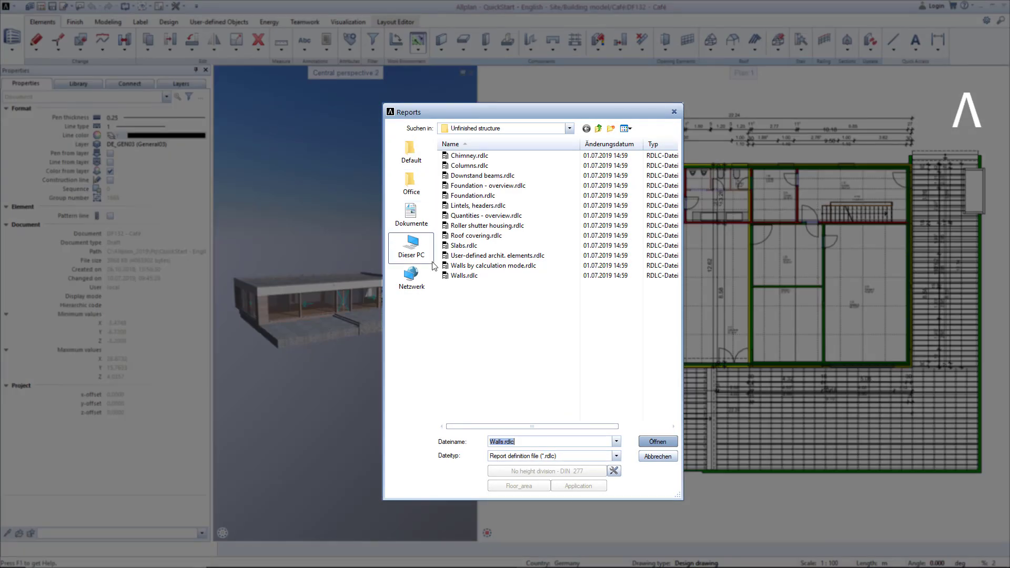
double_click(455, 275)
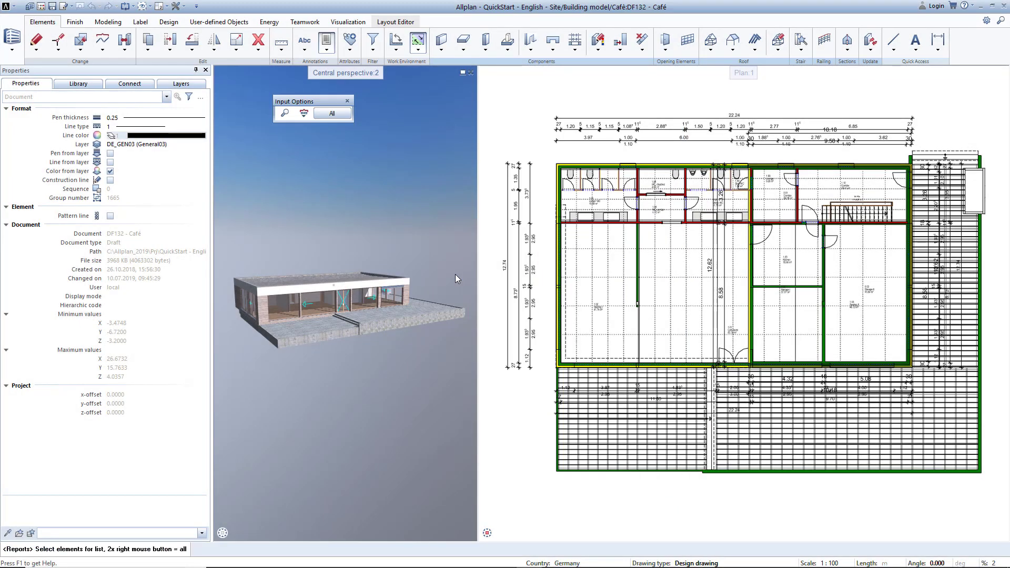
left_click(330, 114)
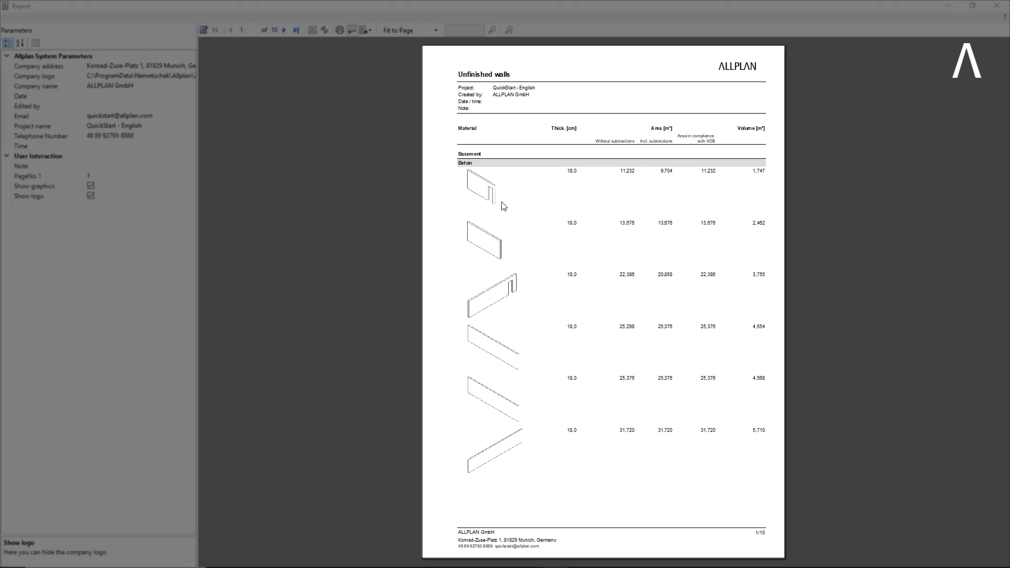
Examine the wall entries and material sums in the report, hiding the graphics and showing them again
scroll(502, 205, "up", 3, "ctrl")
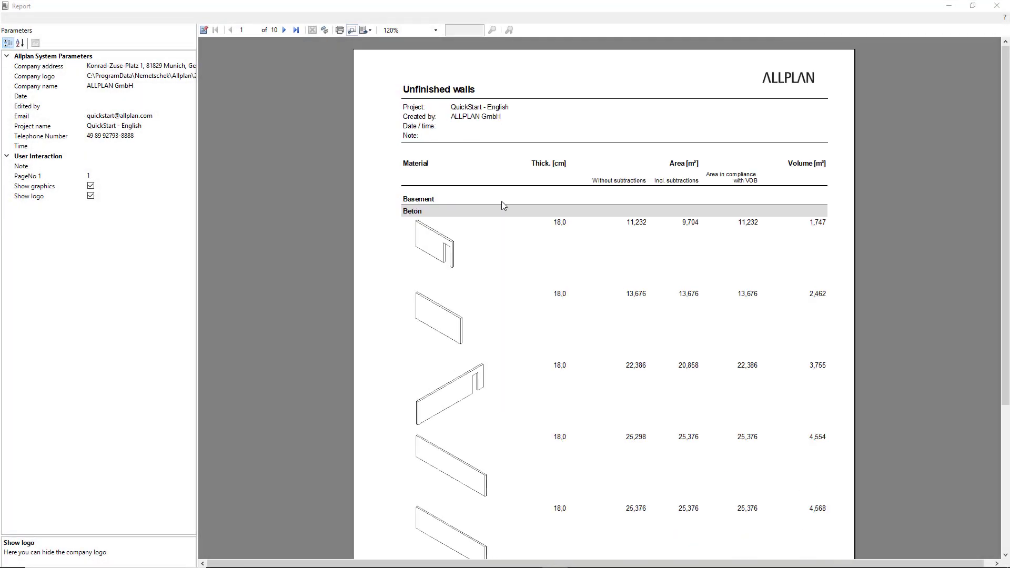
scroll(500, 204, "up", 1, "ctrl")
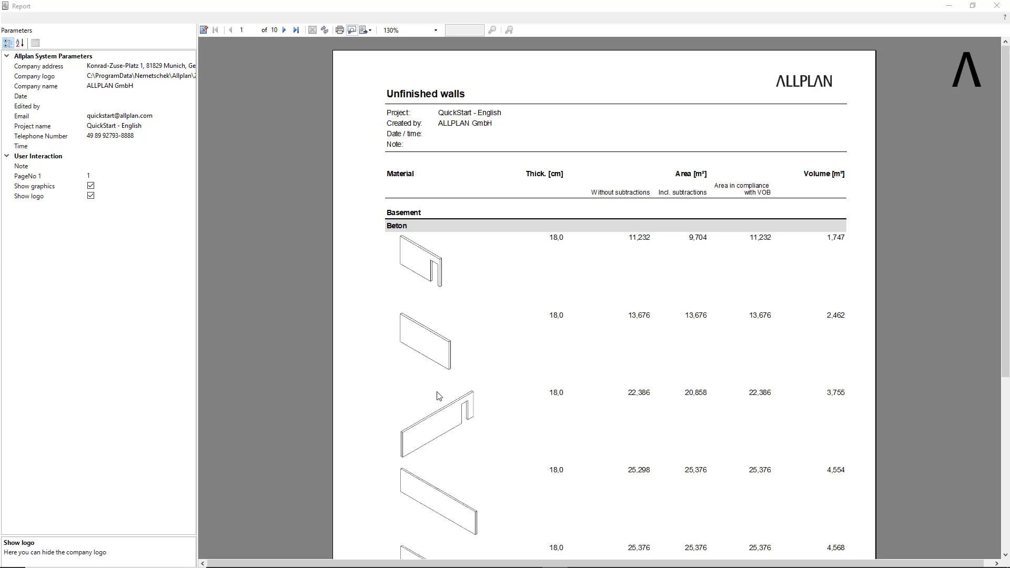
left_click(91, 186)
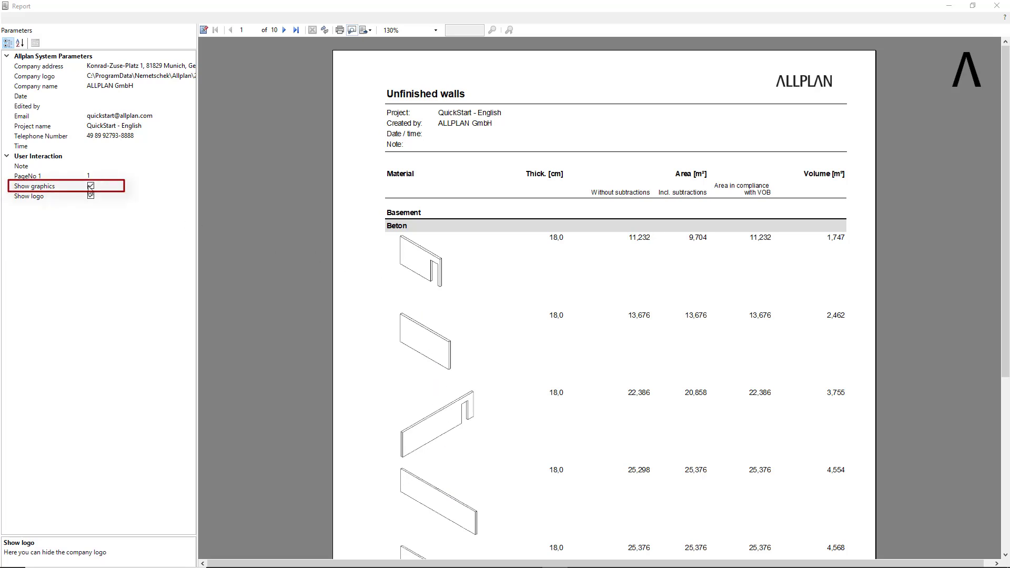
left_click(91, 186)
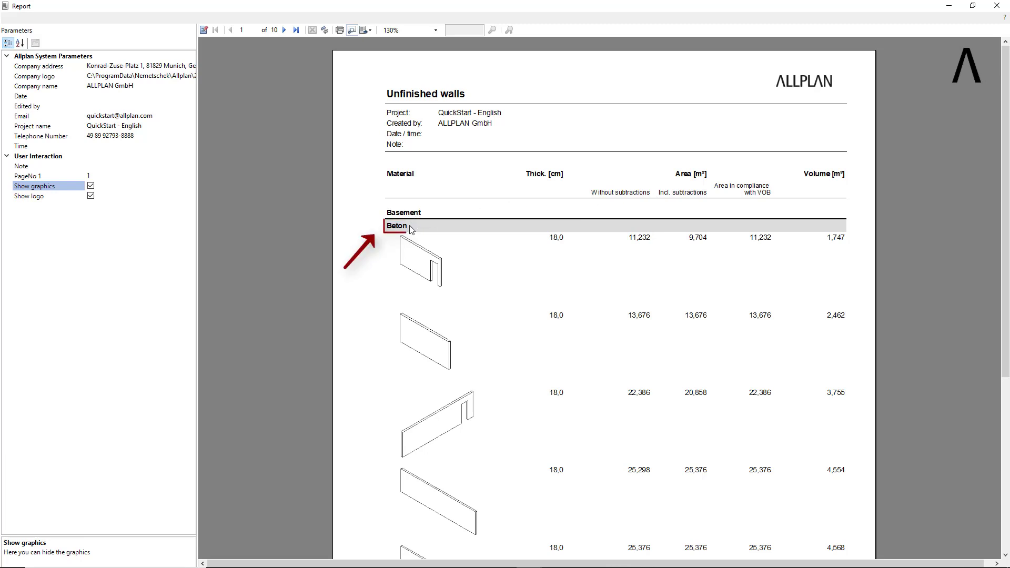
scroll(409, 225, "down", 10)
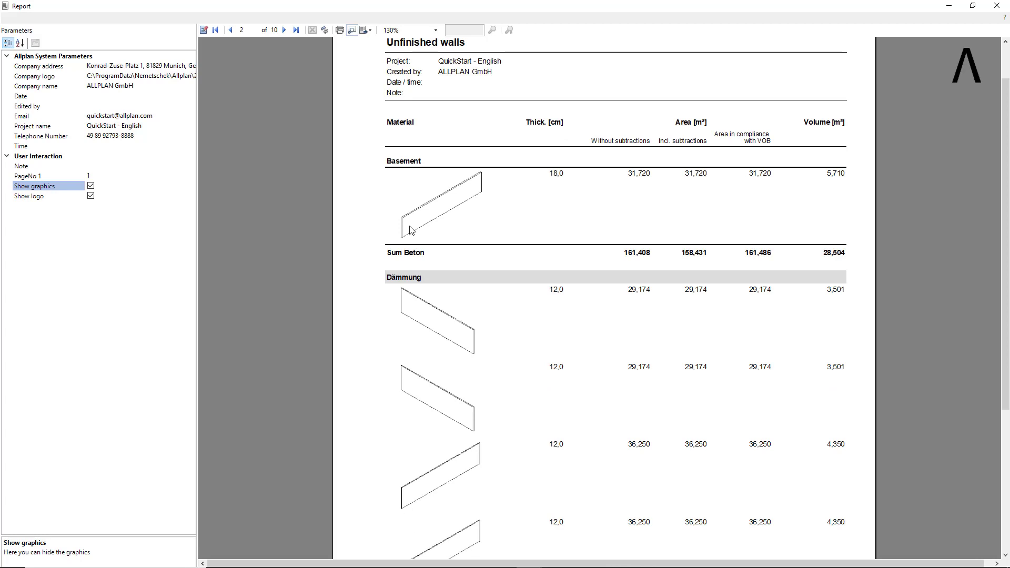
scroll(421, 253, "up", 10)
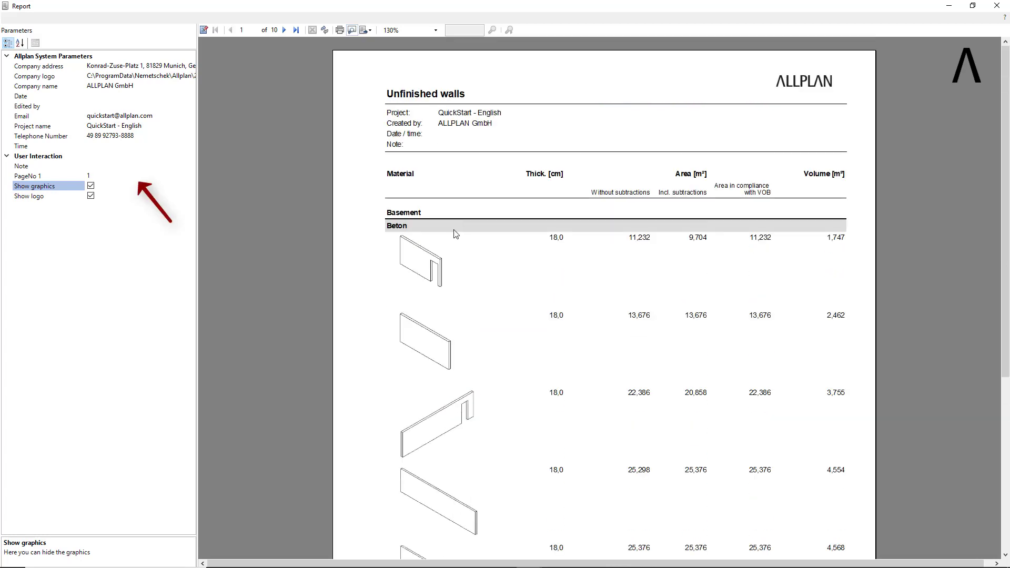
left_click(93, 187)
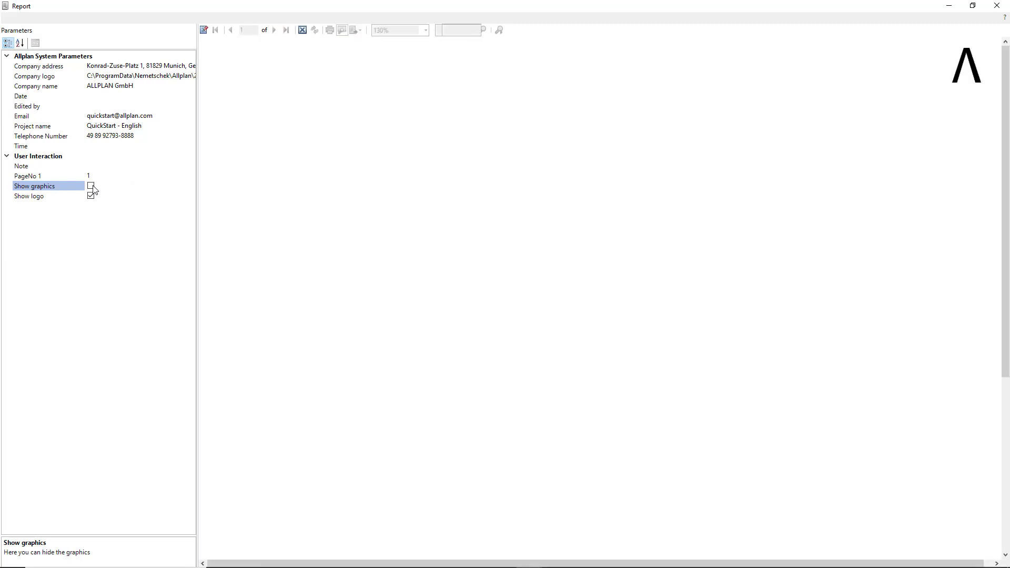
left_click(91, 186)
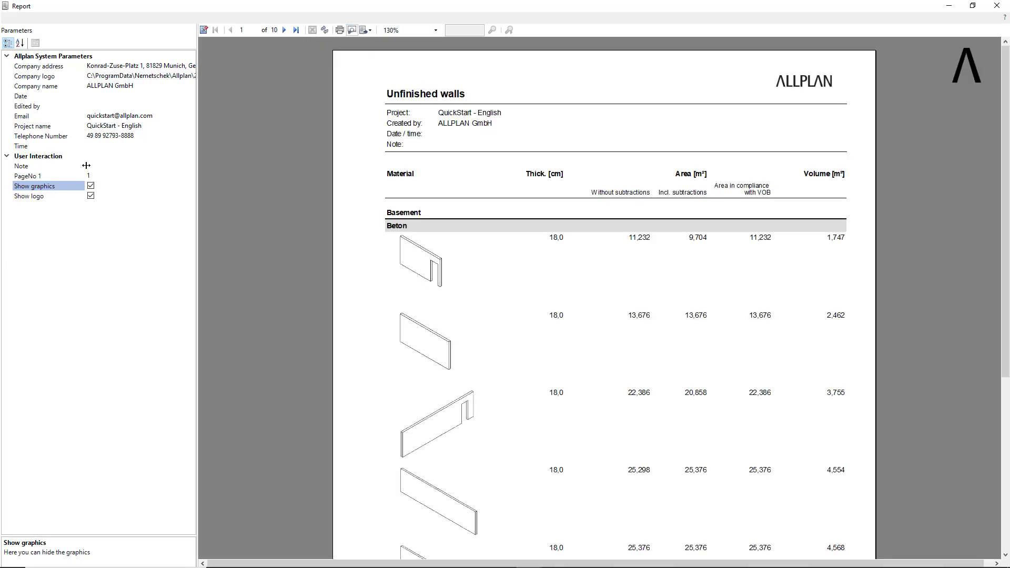
Set the report's Note parameter to "Test"
left_click(88, 167)
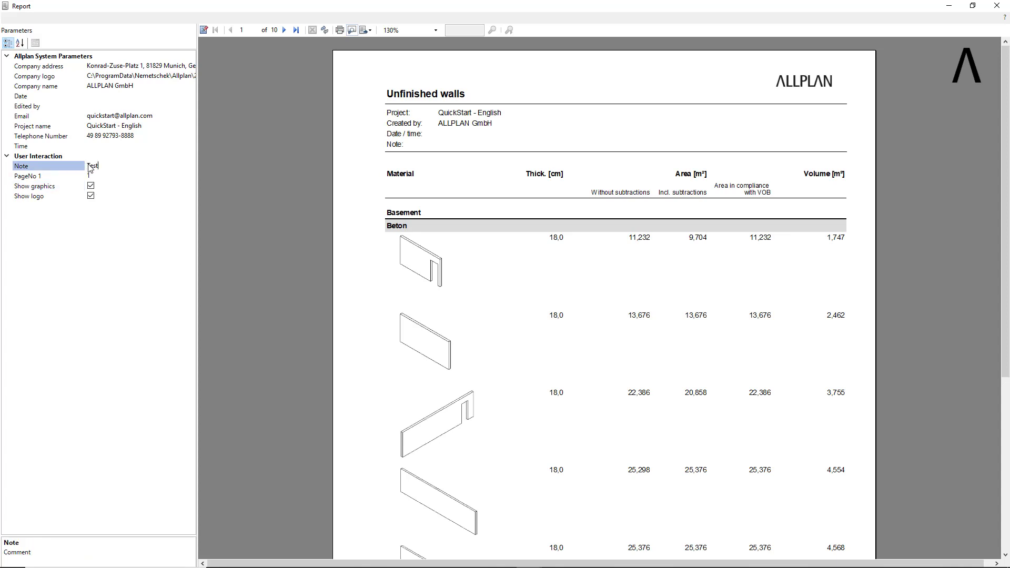
left_click(113, 175)
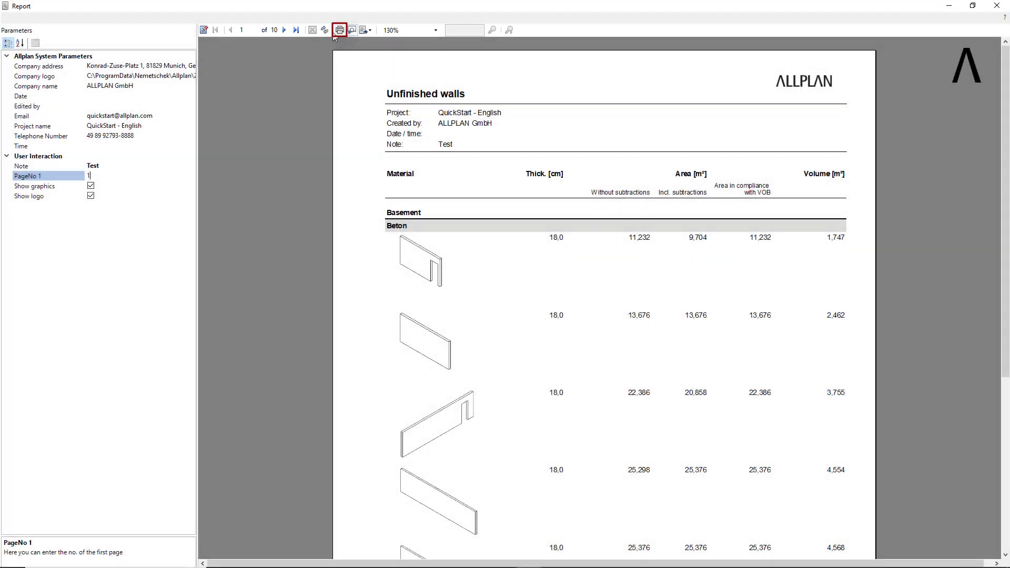
Export the report to Allplan, check its pages placed beside the floor plan, and close the report window
left_click(370, 30)
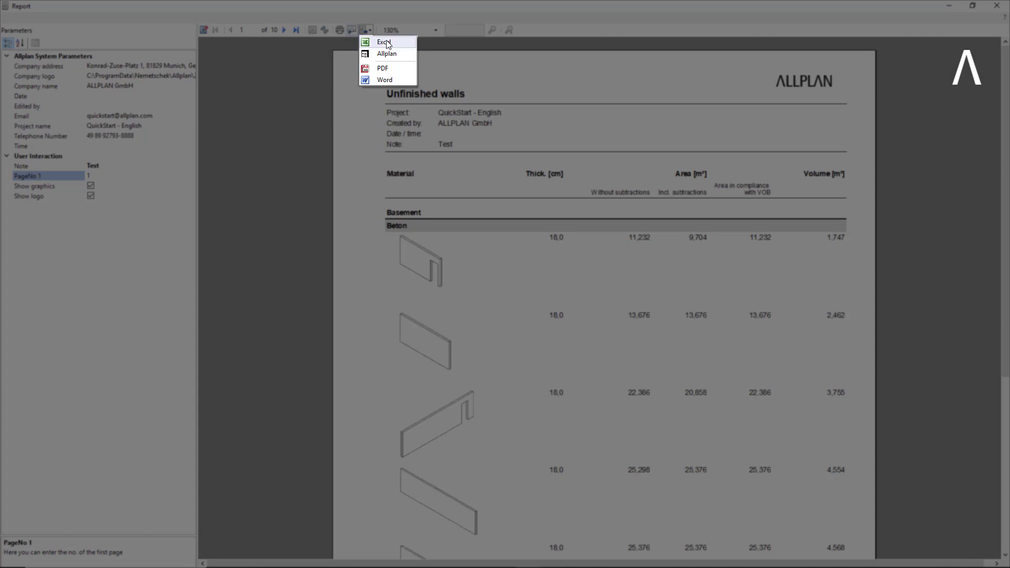
left_click(403, 59)
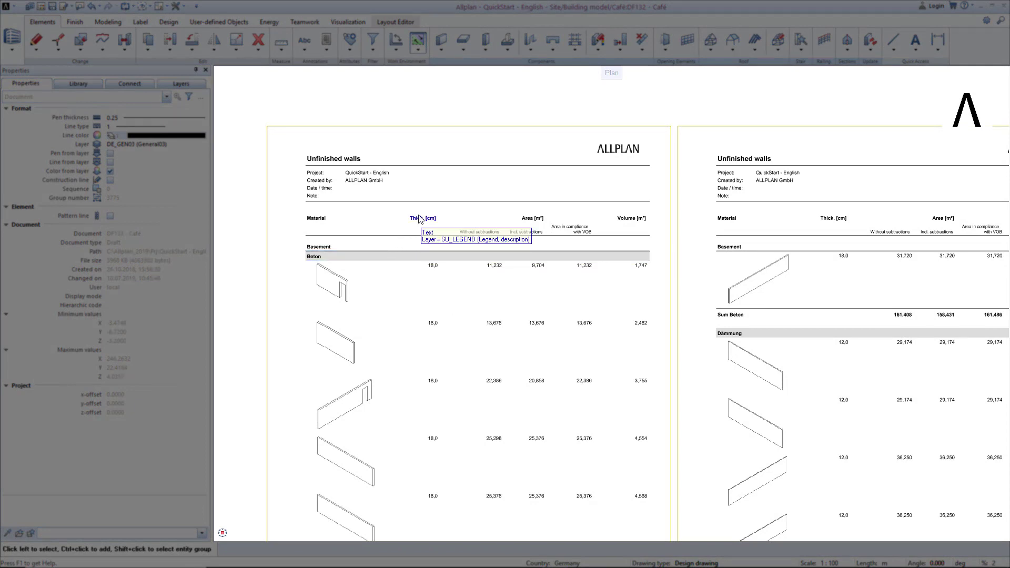
scroll(419, 219, "down", 5)
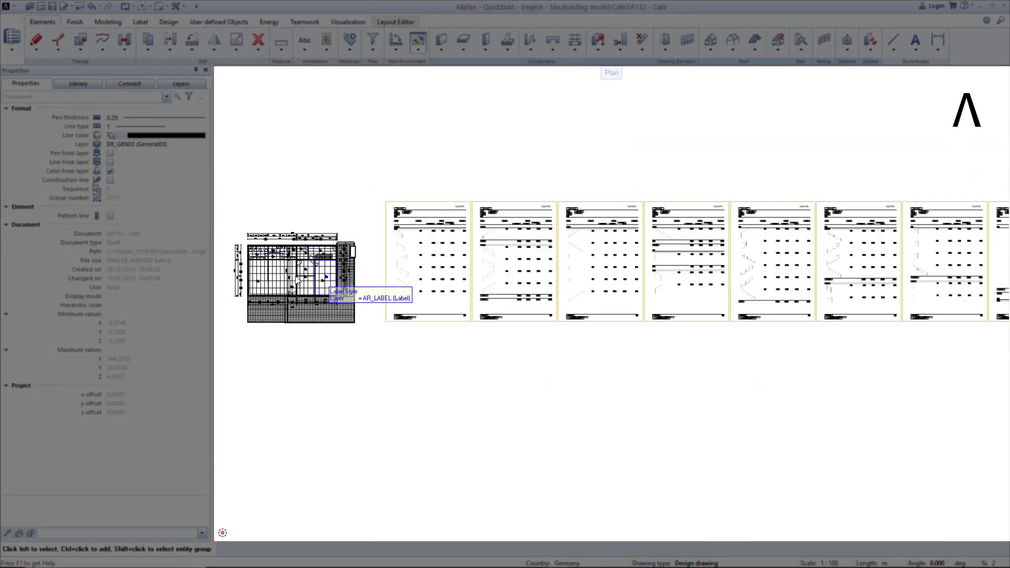
scroll(296, 280, "up", 6)
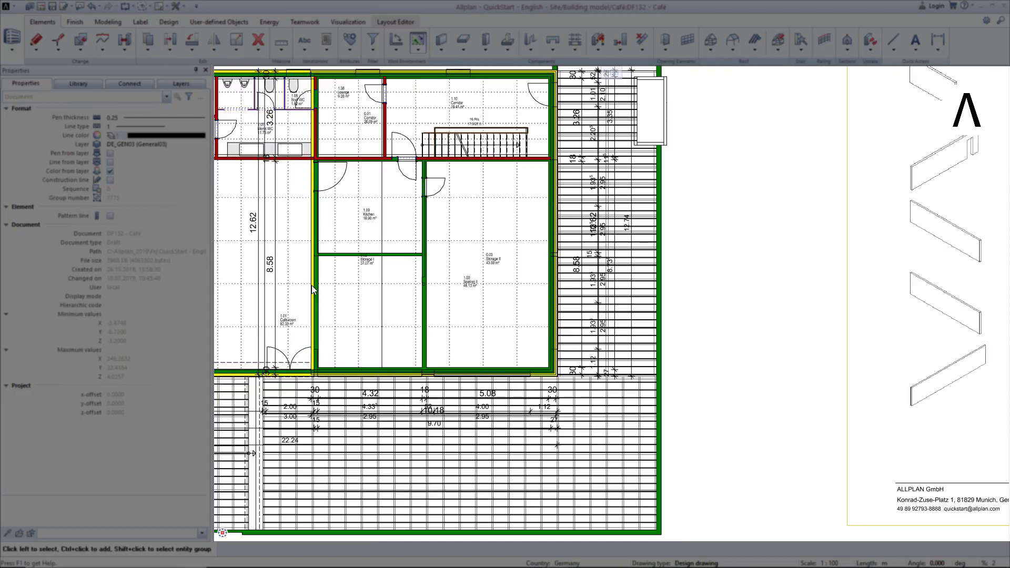
scroll(311, 285, "down", 3)
scroll(496, 191, "up", 8)
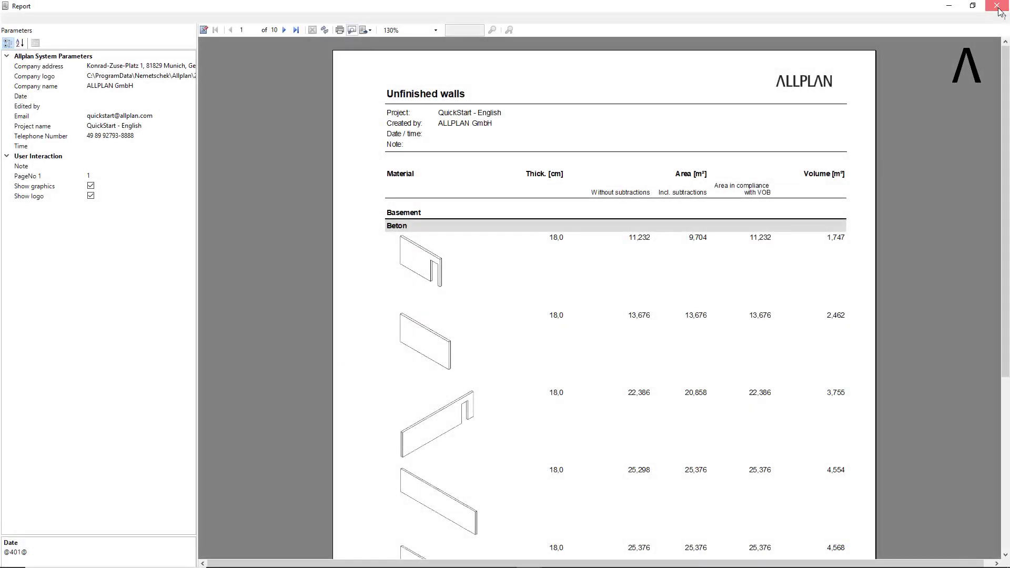
left_click(996, 6)
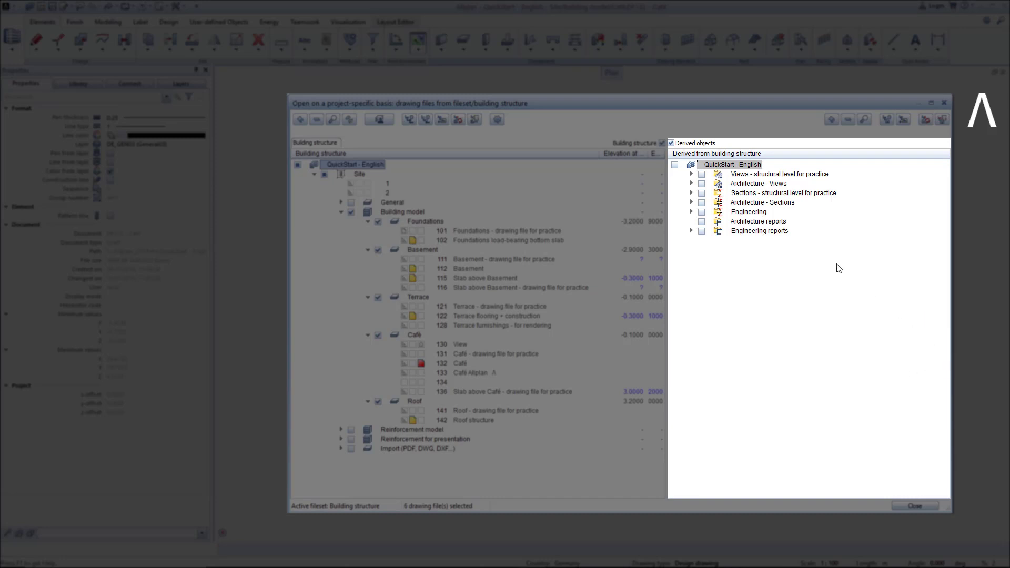
Insert a Reports structural level under Architecture reports in the derived objects and add a Report to it
right_click(766, 222)
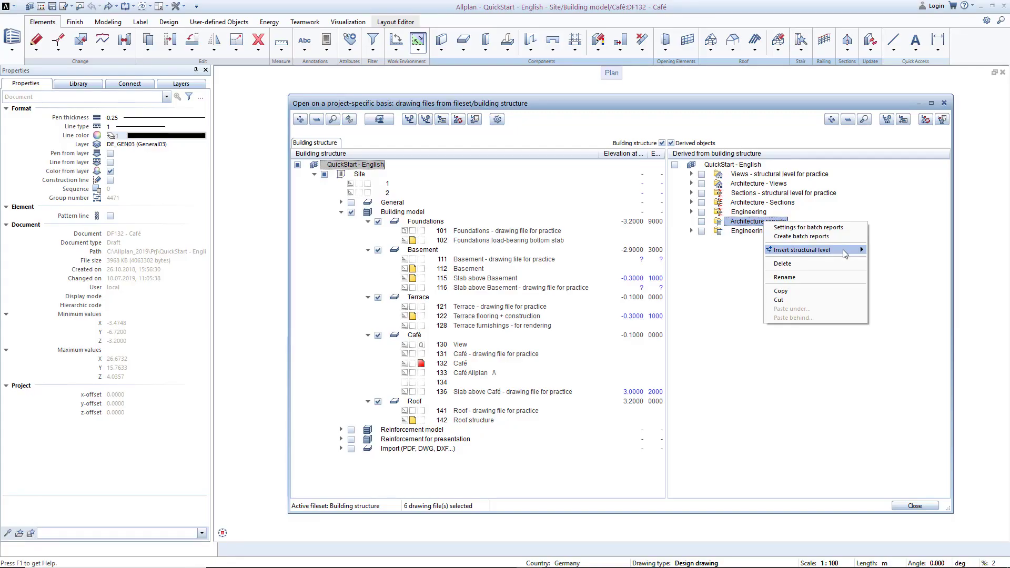
mouse_move(845, 253)
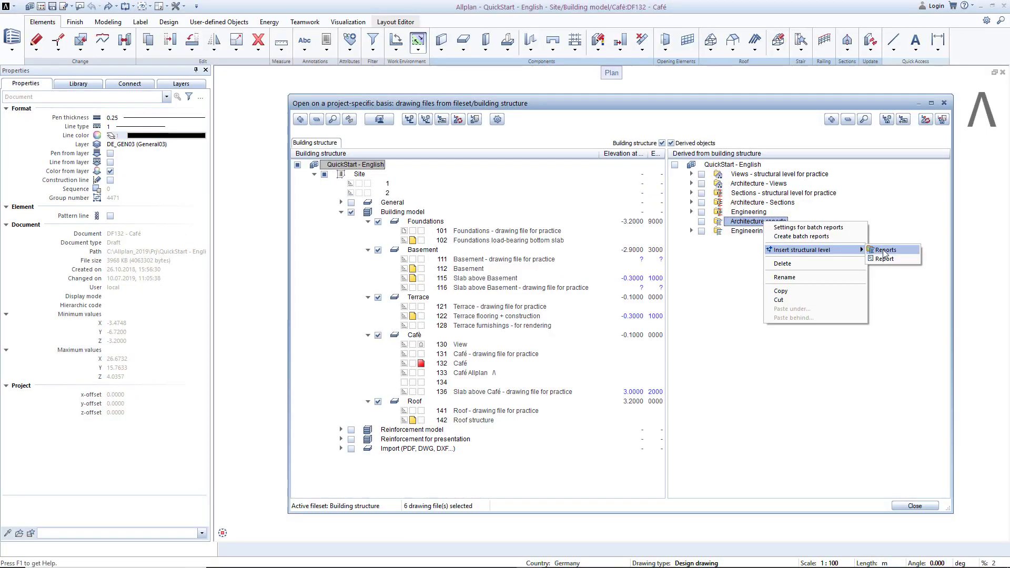
left_click(886, 251)
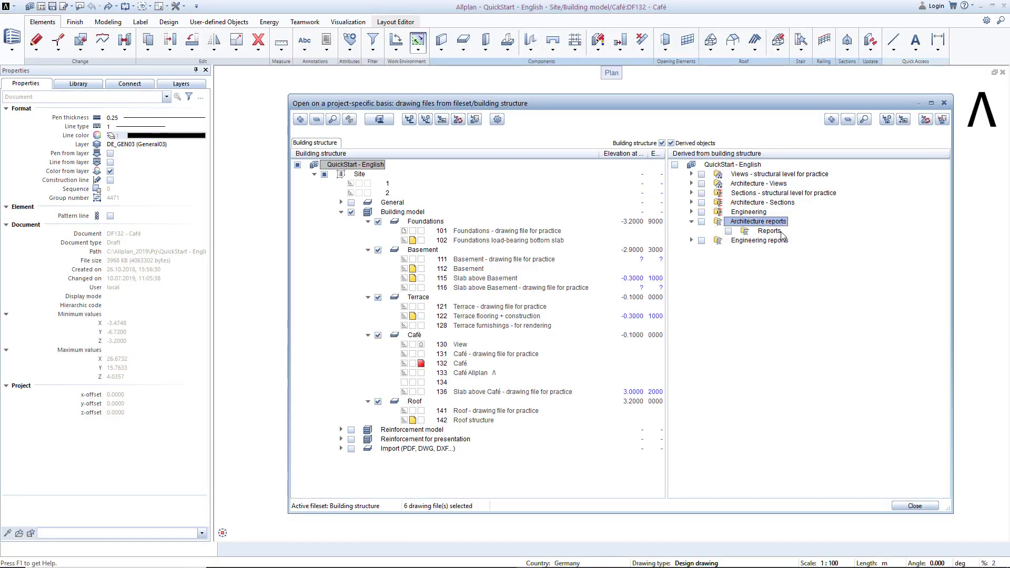
right_click(782, 235)
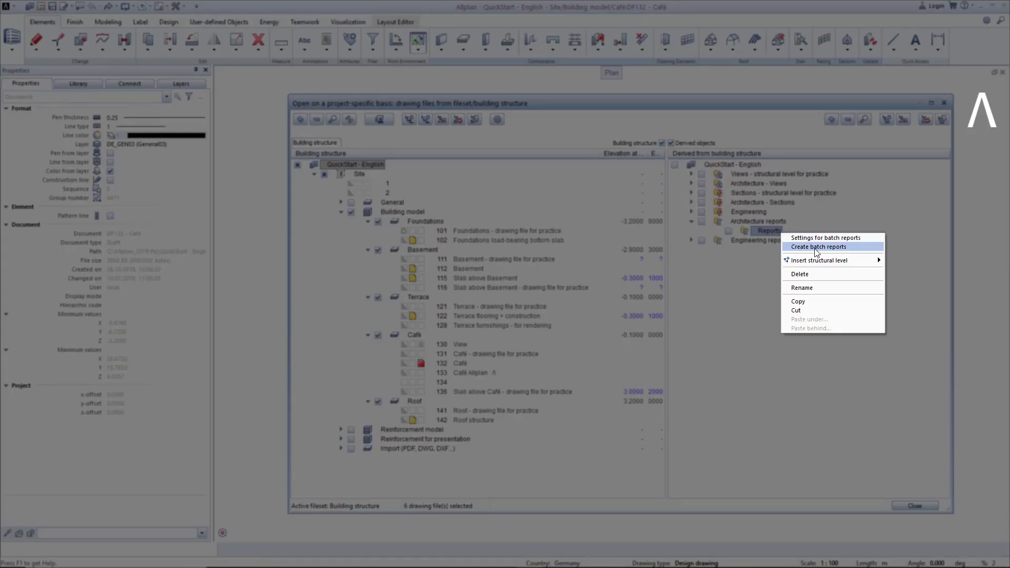
mouse_move(836, 261)
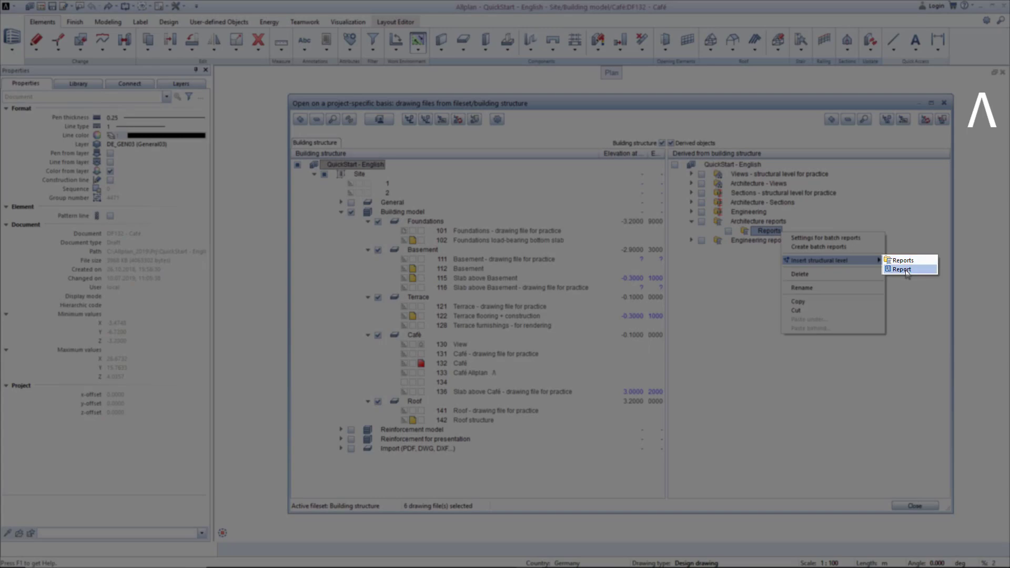
left_click(901, 270)
Assign drawing files 112 Basement and 132 Café as the source drawing files of the new report
right_click(796, 241)
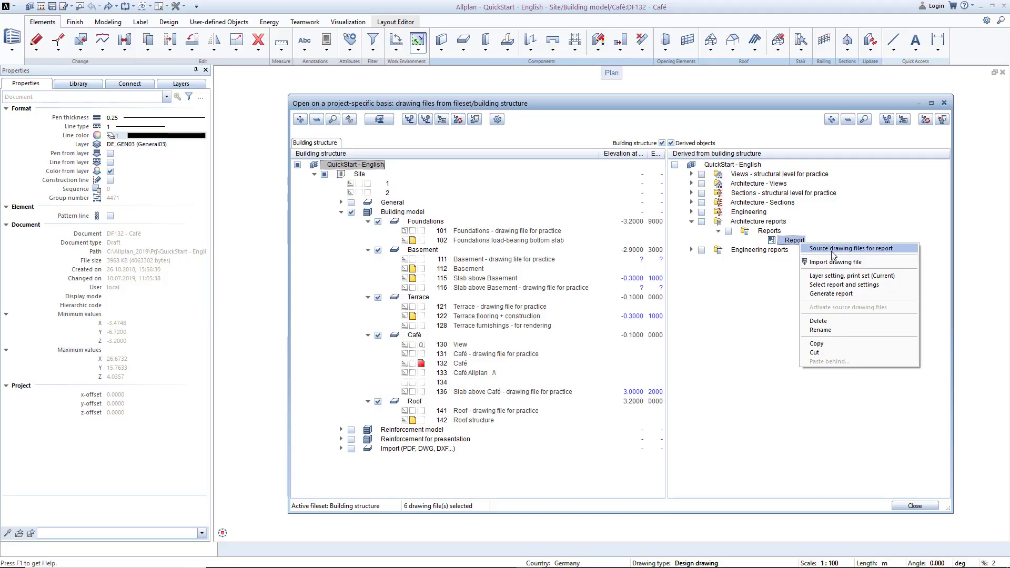
left_click(831, 294)
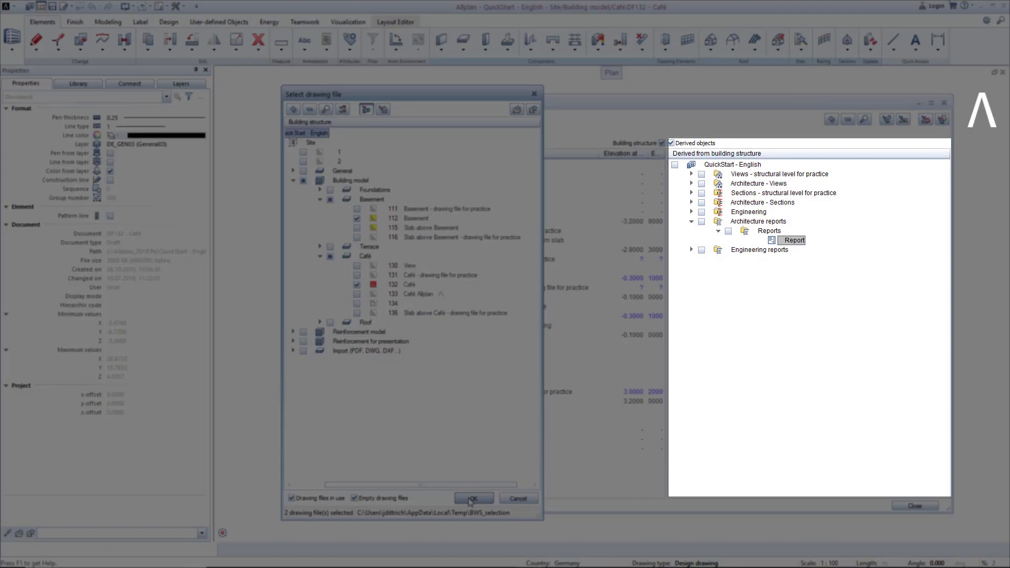
left_click(473, 498)
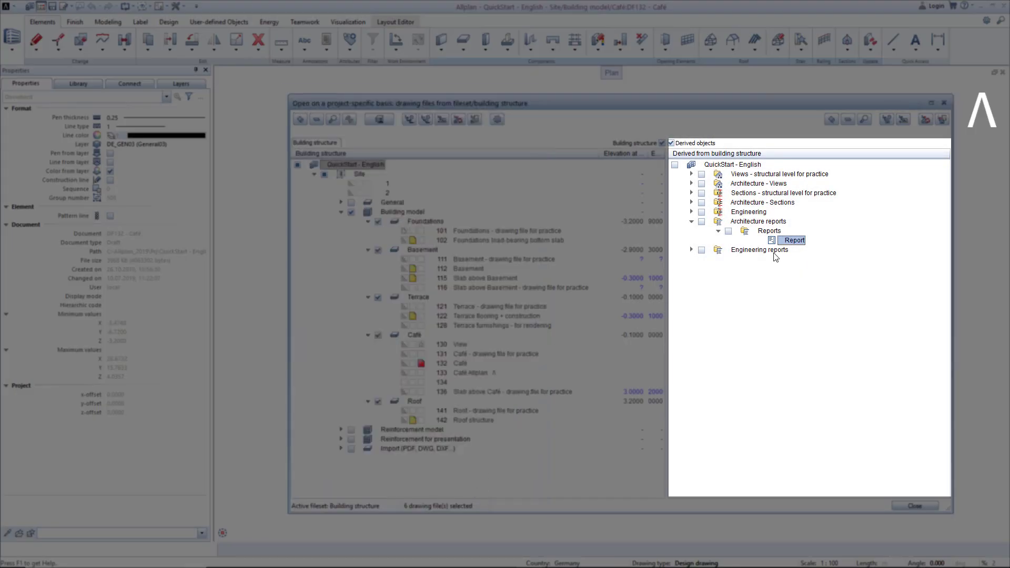
Set the new report's layer setting to use the QuickStart print set Load-bearing components
right_click(796, 241)
left_click(831, 275)
left_click(441, 232)
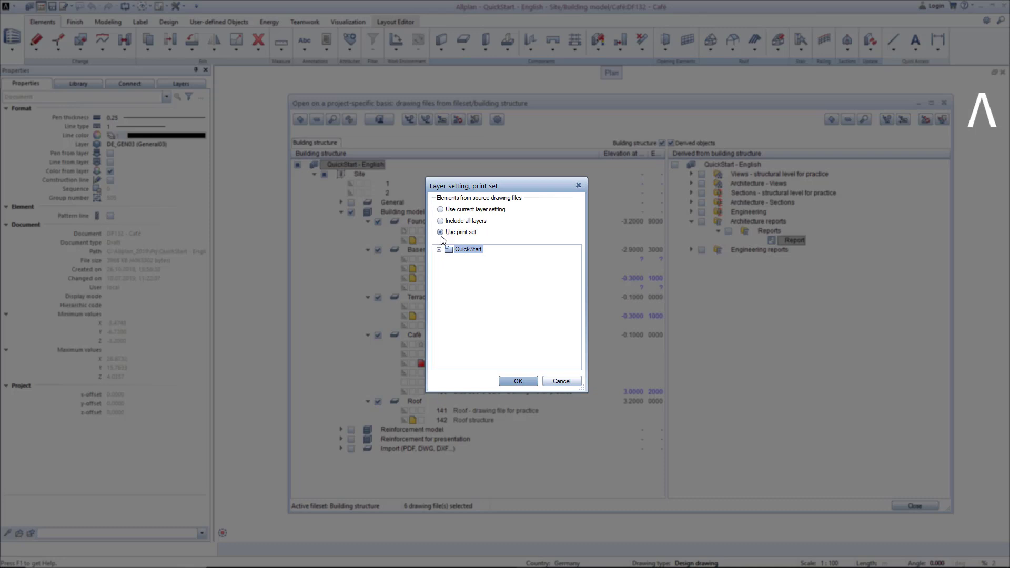
left_click(439, 250)
left_click(484, 259)
left_click(518, 381)
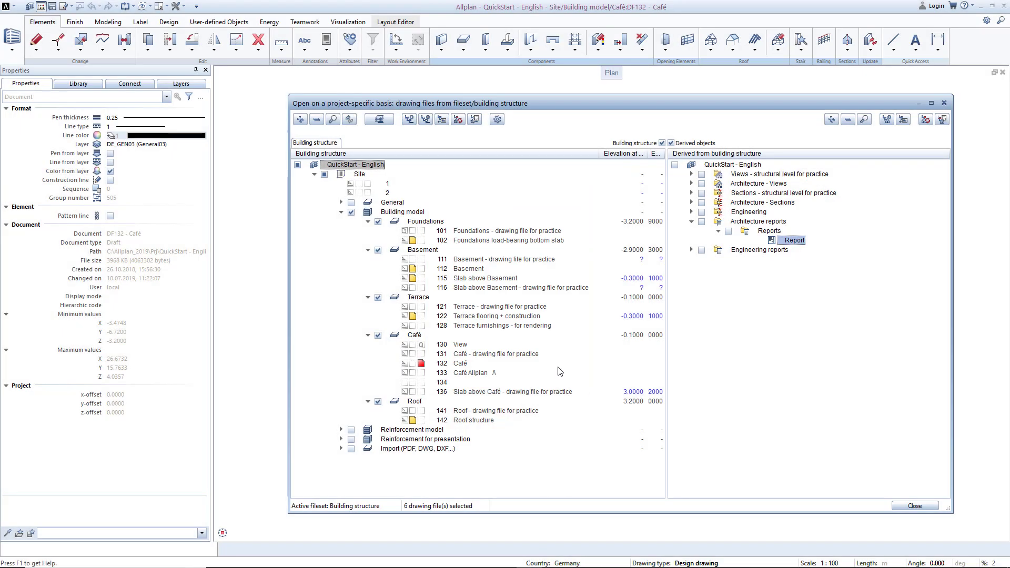
Assign the Walls.rdlc template to the report with Report Viewer as the output file type
right_click(804, 241)
left_click(831, 282)
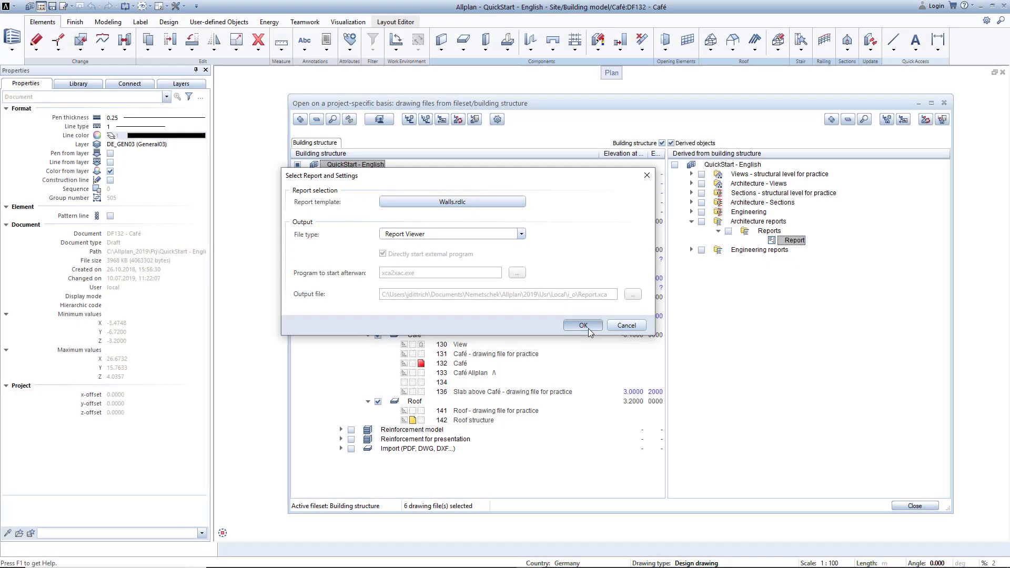
left_click(583, 325)
Rename the report in the Reports structural level as Walls
right_click(800, 243)
left_click(819, 330)
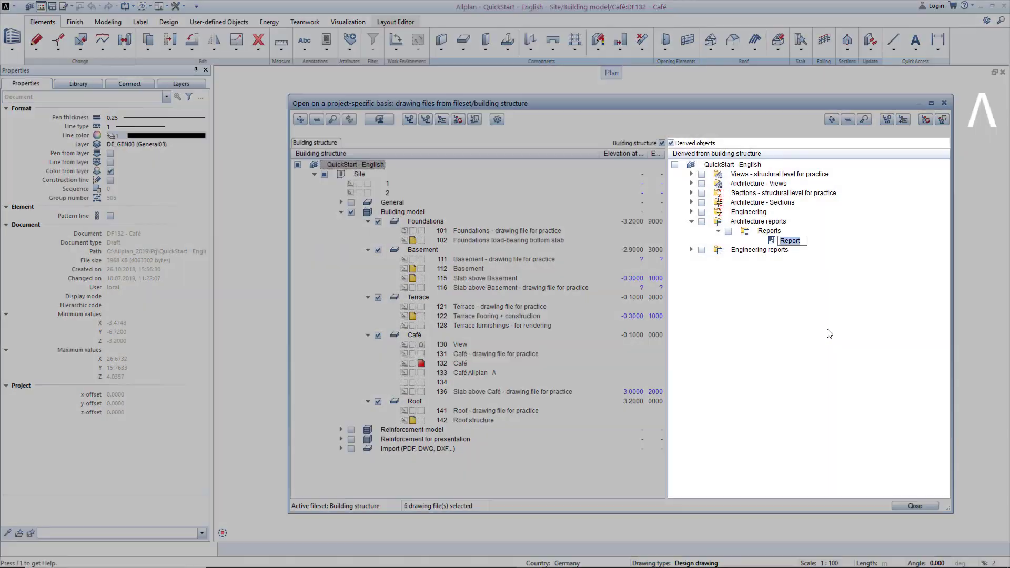
type("Walls")
key("Return")
Generate the Walls report from the building structure and page through its wall quantities
right_click(797, 241)
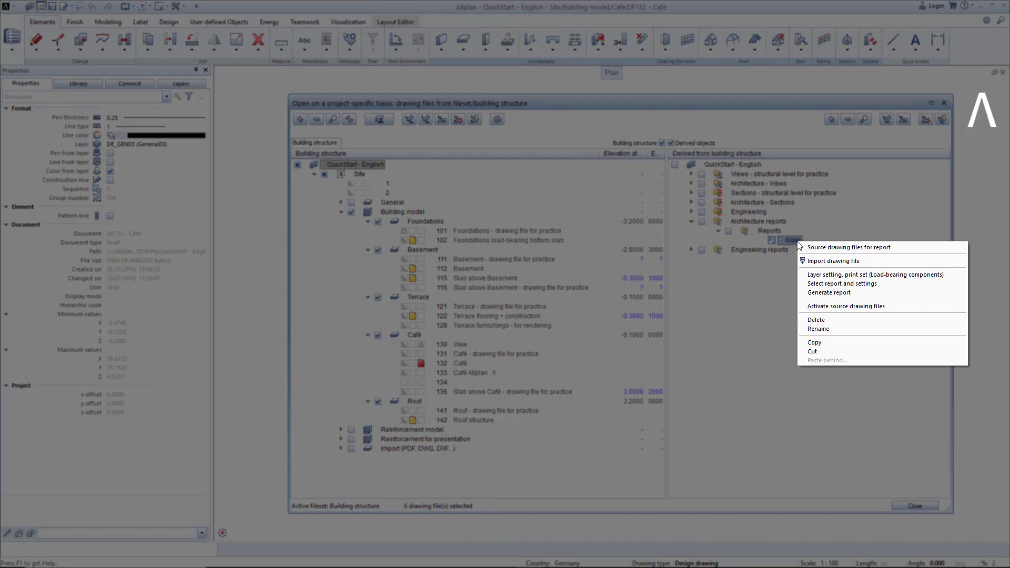
left_click(814, 293)
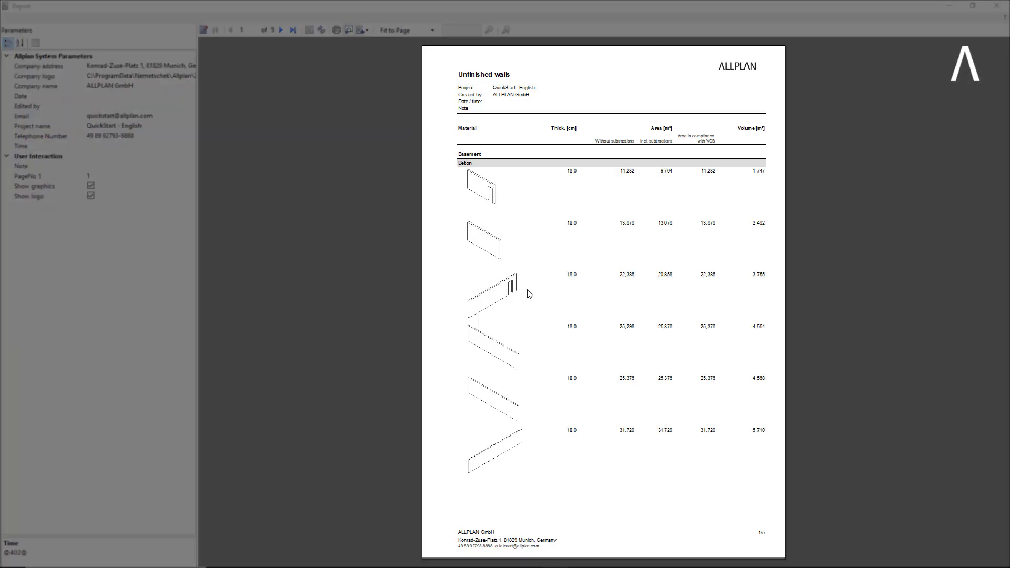
left_click(281, 30)
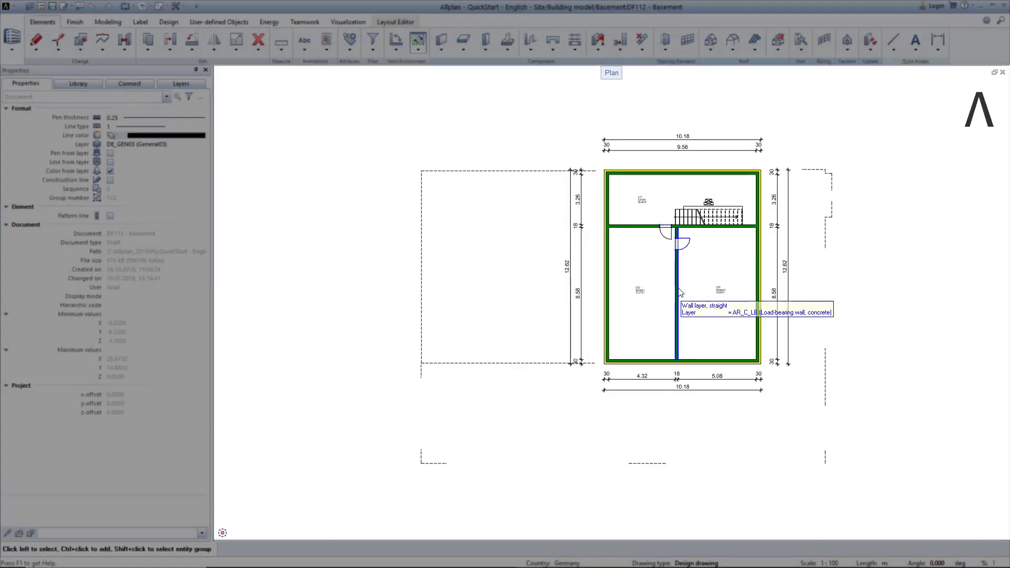
Delete the interior load-bearing concrete wall between the two large basement rooms and generate the Walls report again
right_click(681, 291)
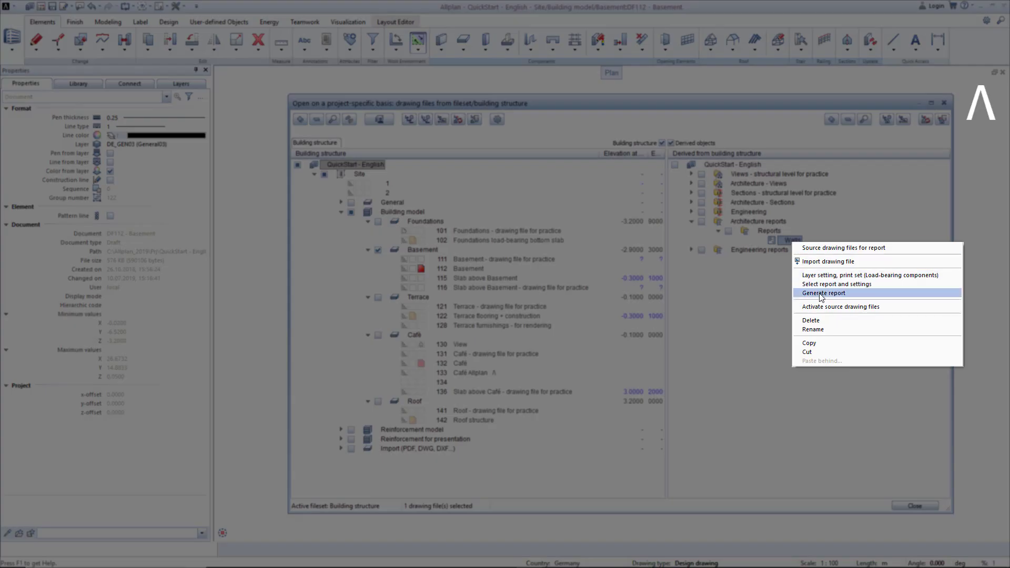
left_click(822, 293)
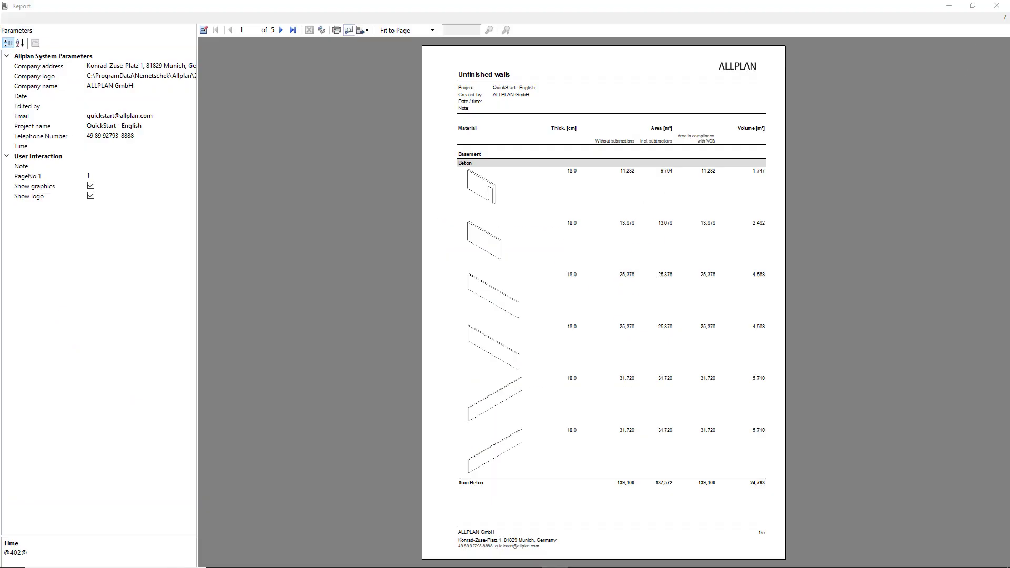